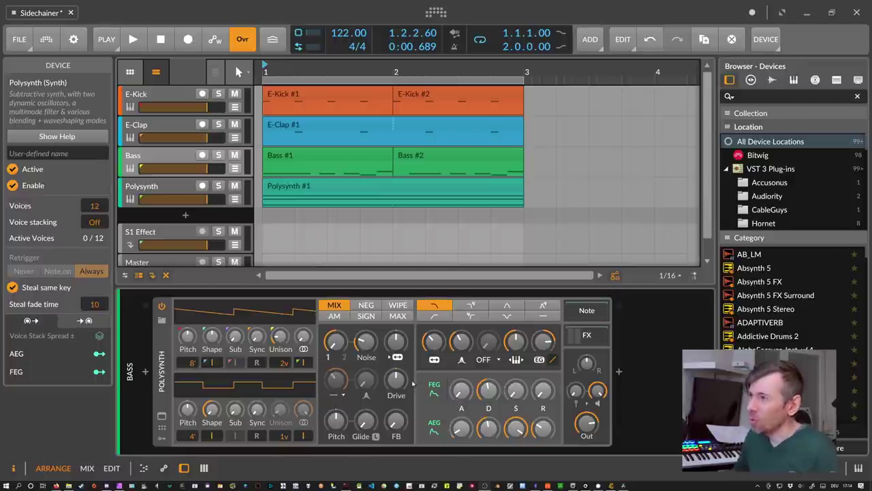
Inspect the devices on the E-Kick, E-Clap, Bass and Polysynth tracks and play back the two-bar loop.
drag(319, 68, 314, 66)
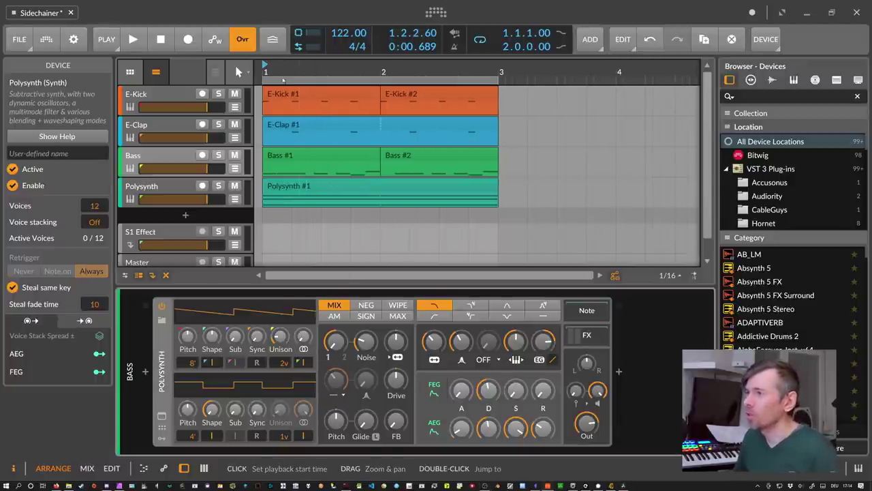
click(182, 95)
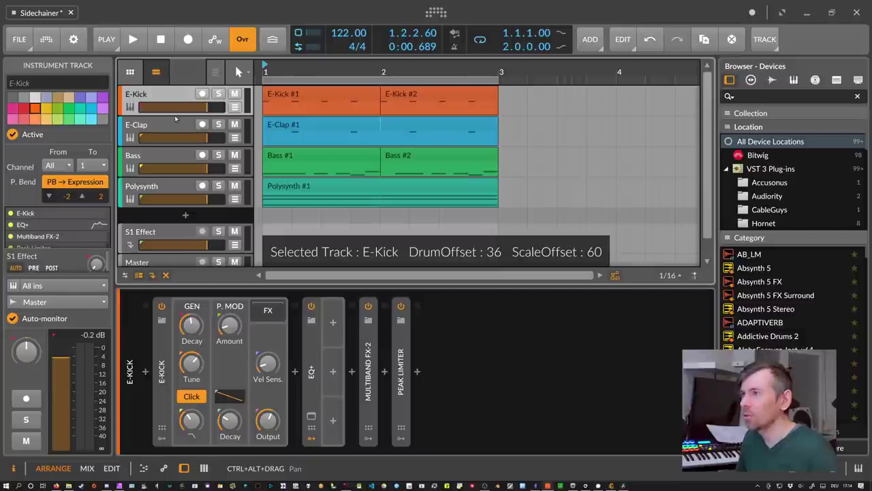
click(170, 125)
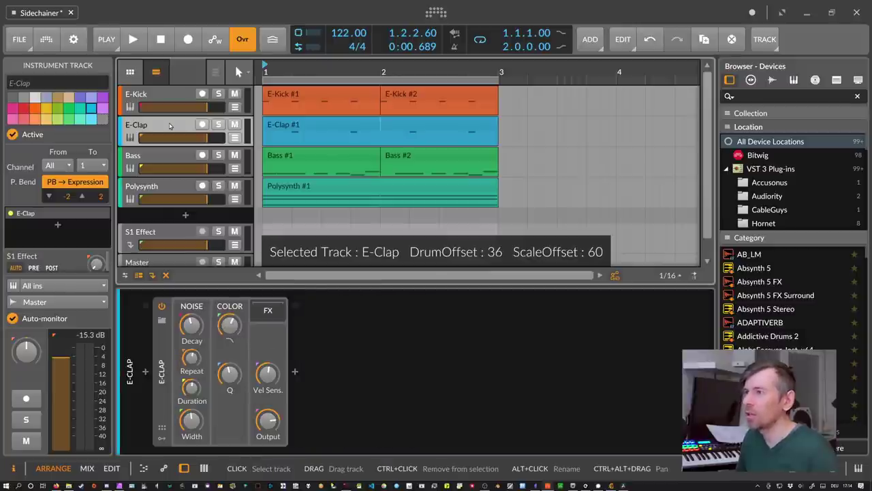
click(170, 159)
click(174, 190)
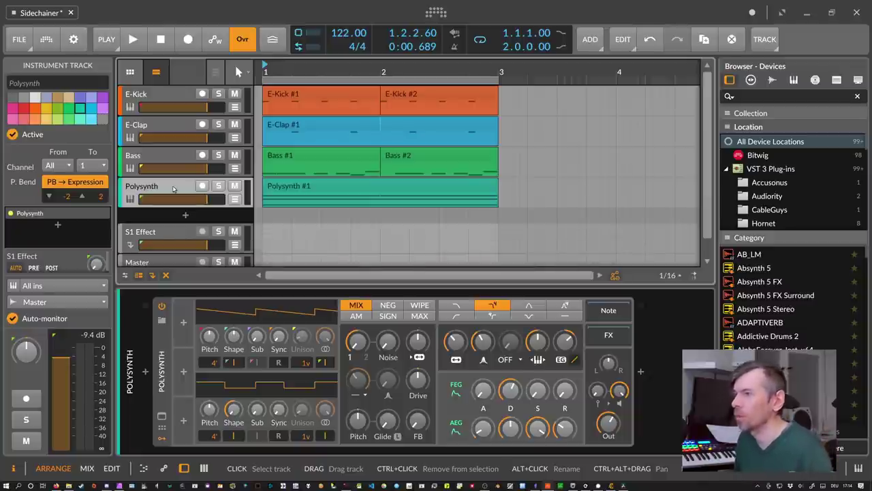
key(space)
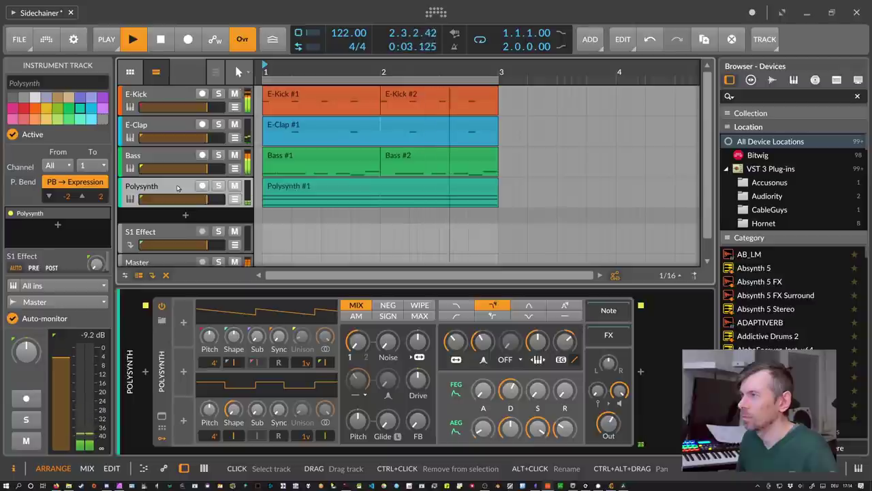
key(space)
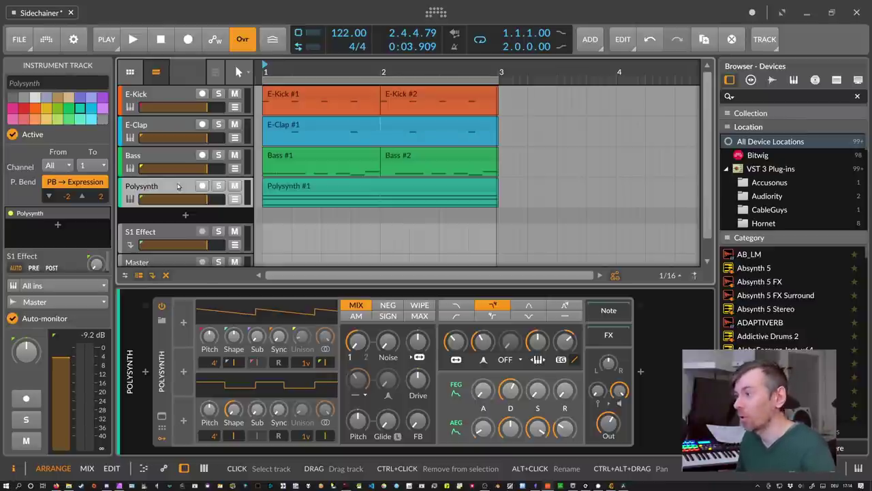
Add a Dynamics device after the Polysynth on the Bass track.
click(173, 159)
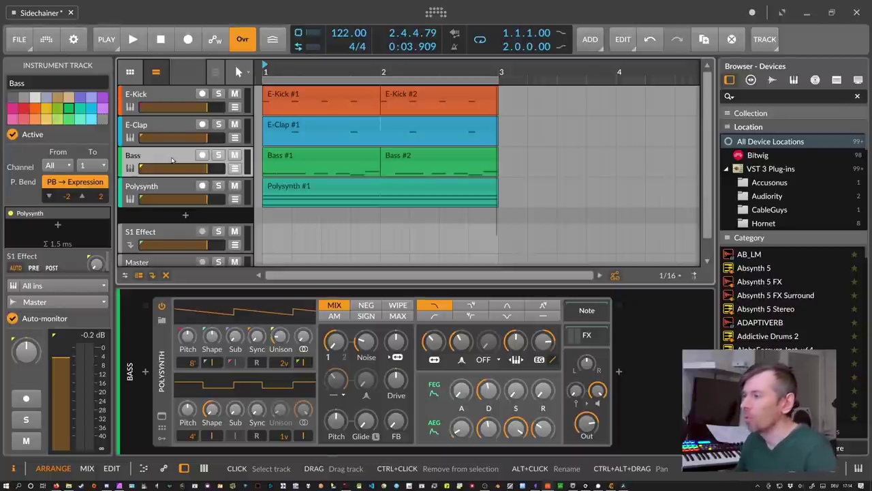
click(619, 372)
text(dy)
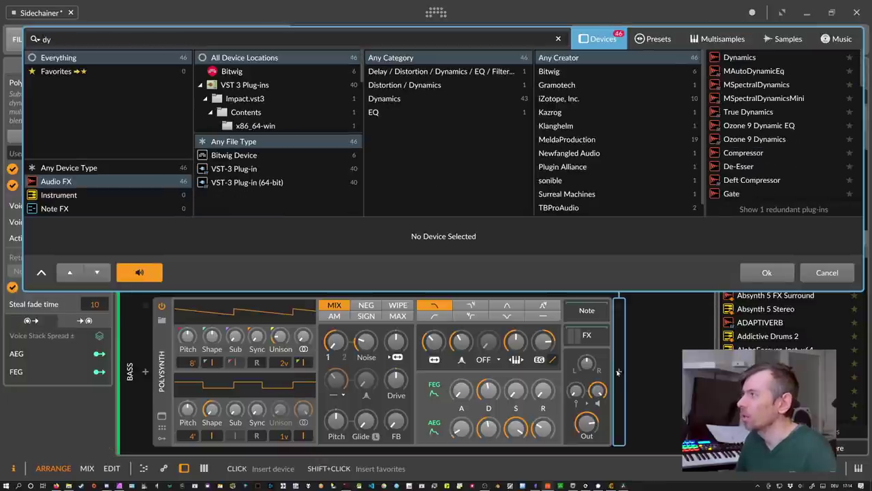
key(Return)
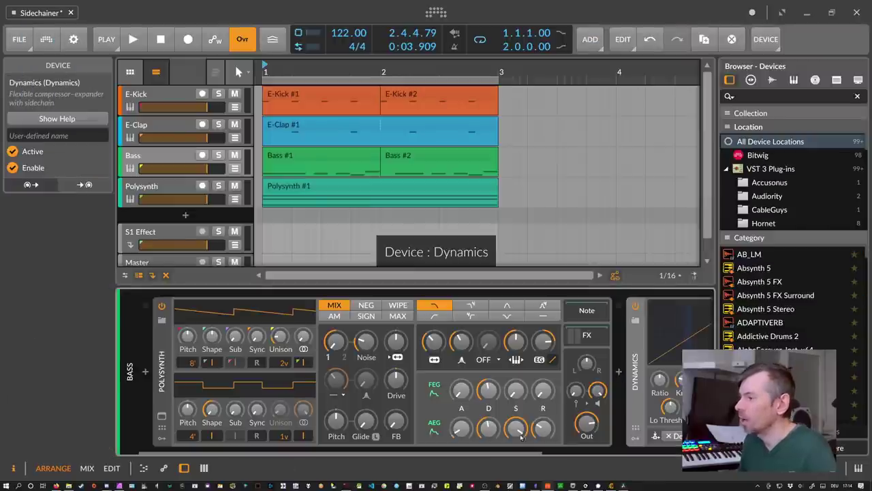
scroll(675, 448, right, 5)
scroll(675, 448, right, 1)
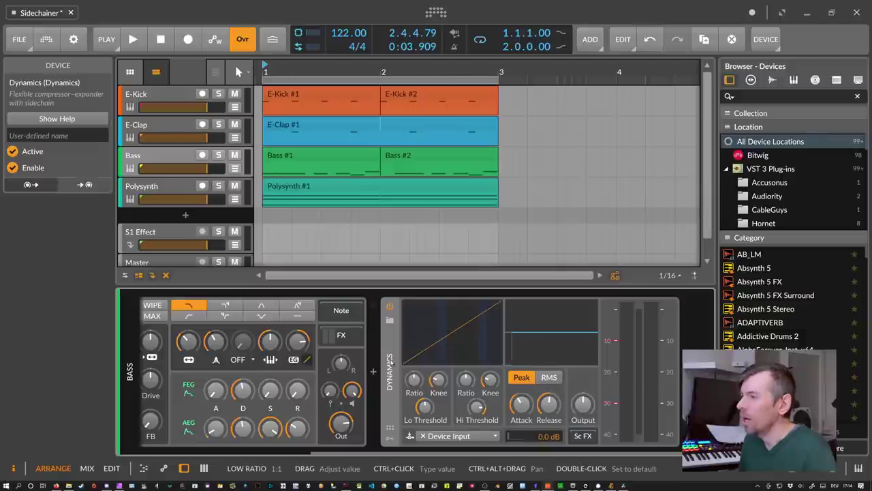
Solo the Bass track and adjust the high ratio, high knee and high threshold of Dynamics while auditioning the loop.
click(218, 155)
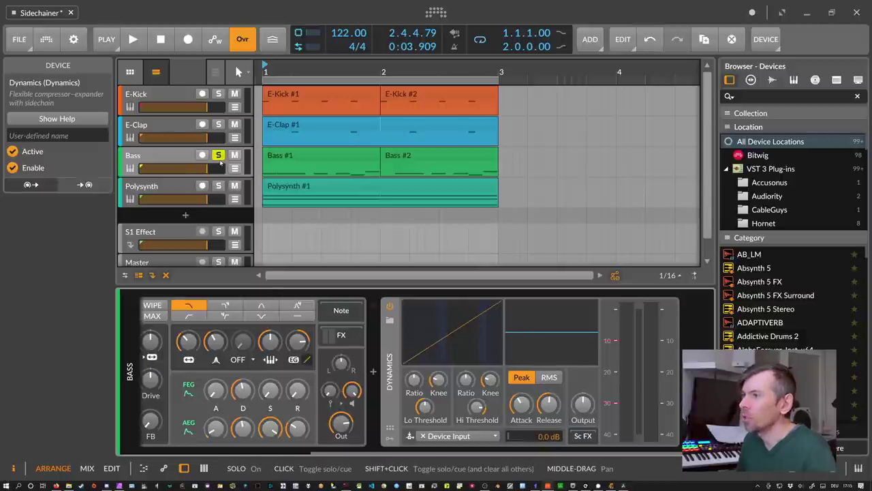
key(space)
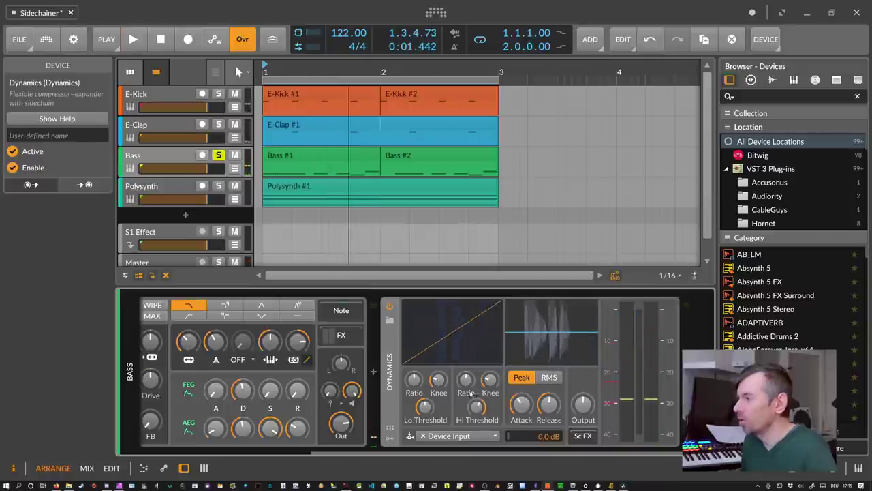
drag(466, 379, 466, 346)
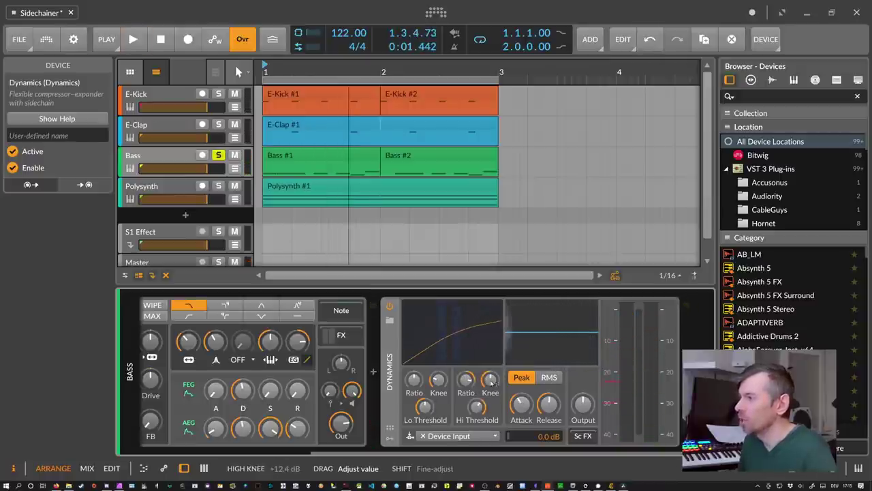
key(space)
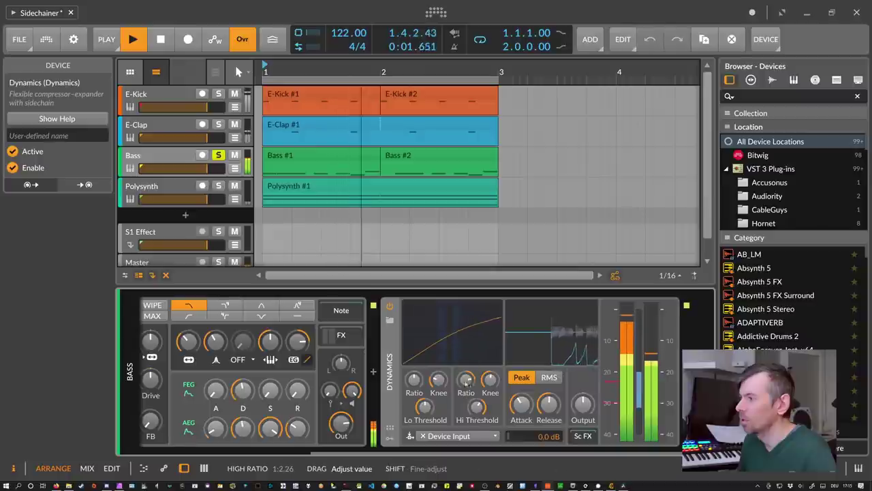
drag(475, 407, 475, 399)
key(space)
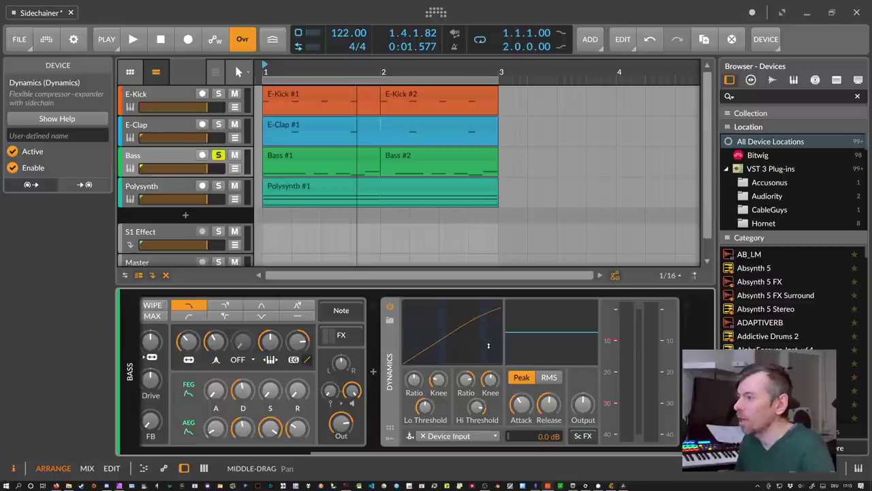
Set the sidechain source of Dynamics to E-Kick (POST).
click(453, 436)
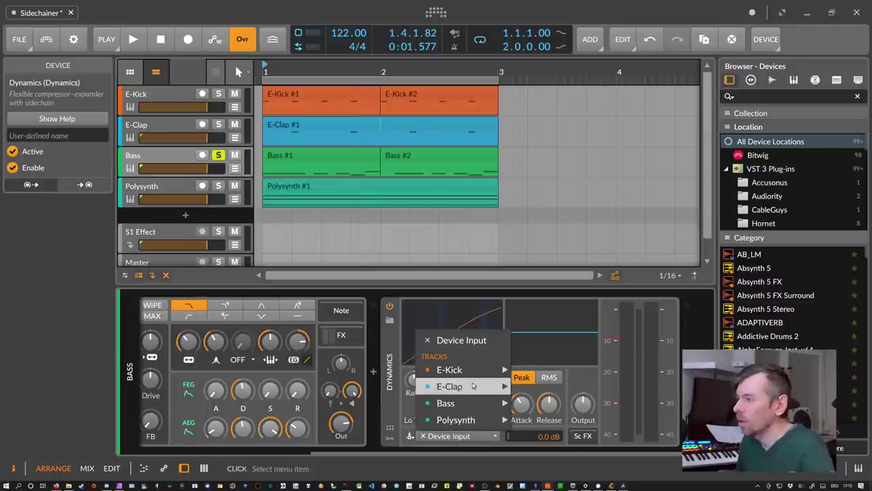
mouse_move(472, 375)
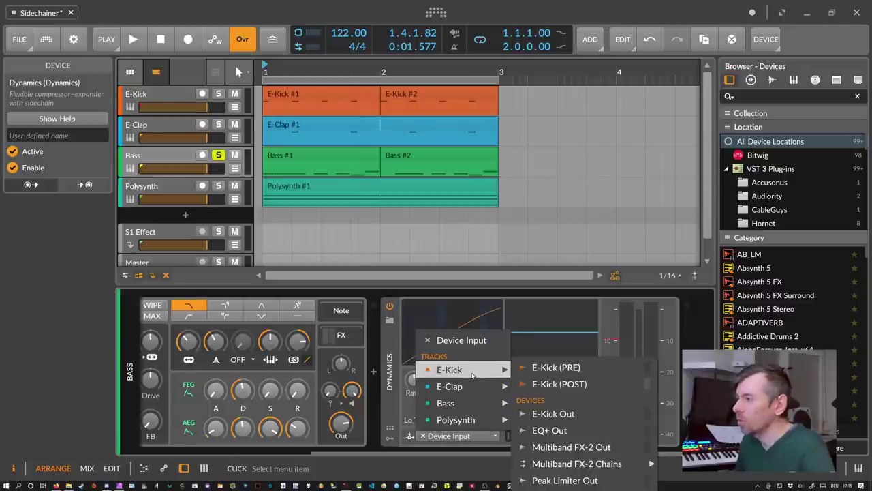
click(552, 385)
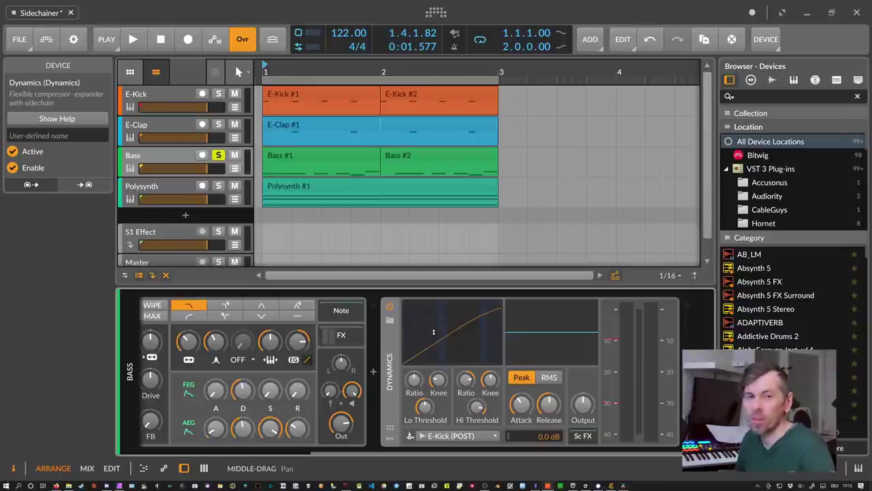
Unsolo the Bass track during playback and retune the high knee and threshold of Dynamics, with a high ratio of 1:5.48.
key(space)
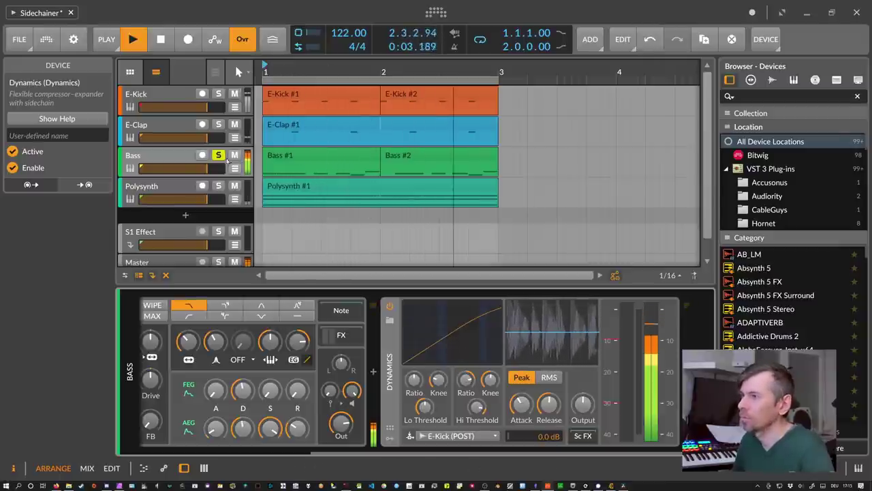
click(219, 155)
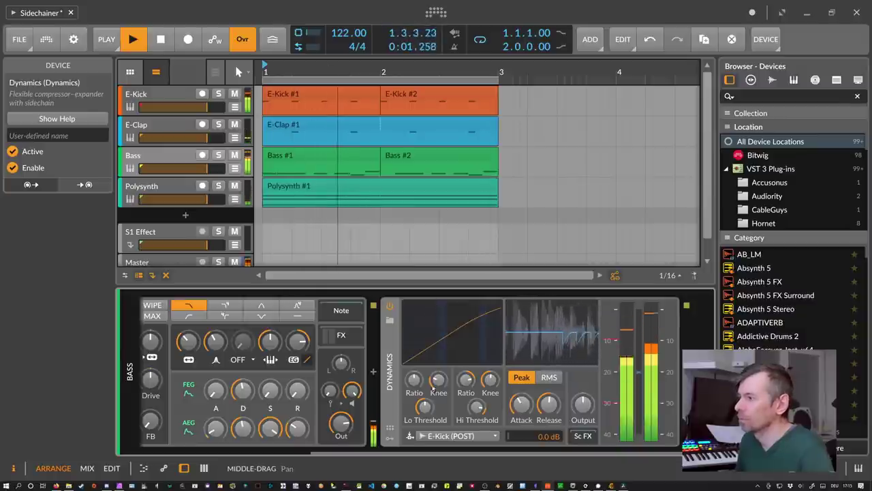
mouse_move(490, 380)
mouse_down()
mouse_move(490, 365)
mouse_move(490, 375)
mouse_up()
drag(477, 407, 466, 359)
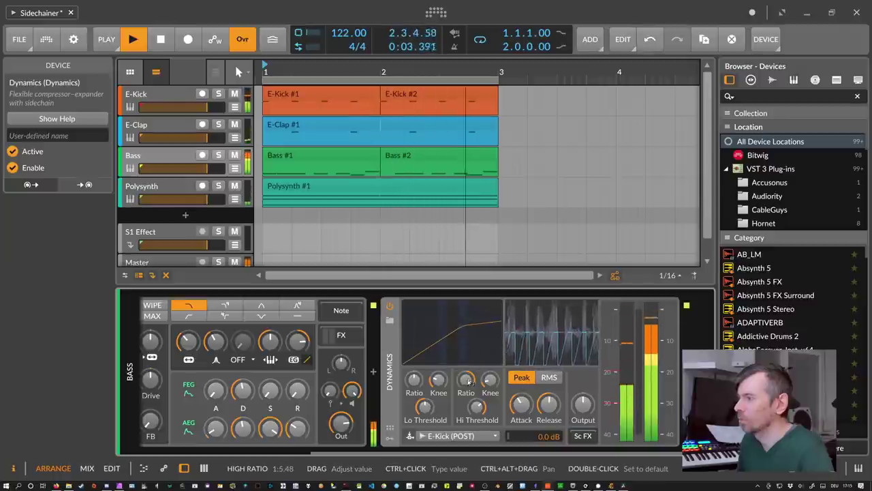
key(space)
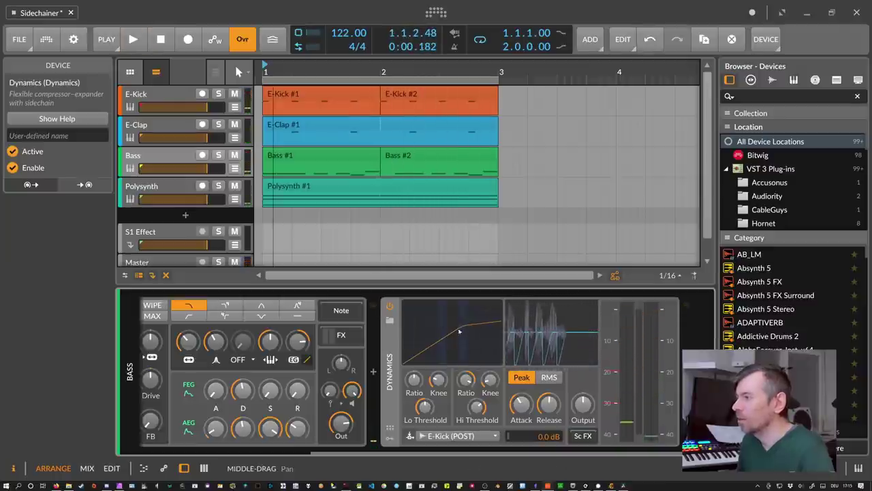
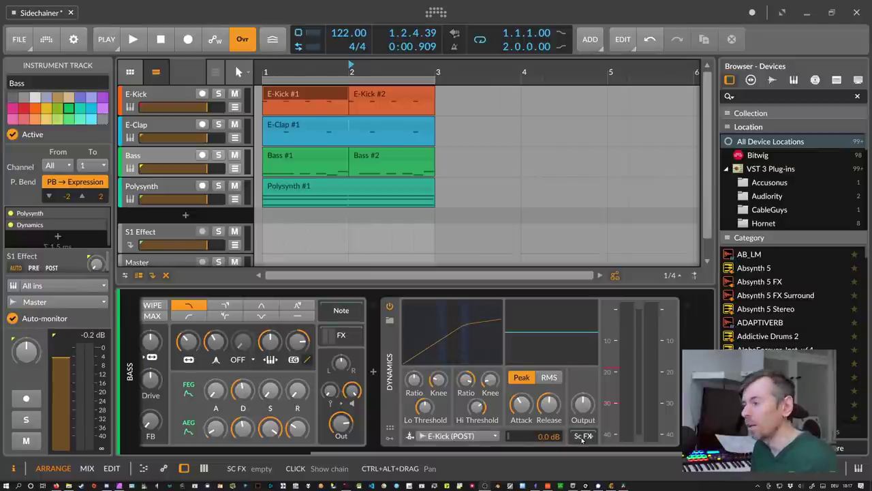
Open the Sc FX chain of Dynamics and insert an EQ-2 in it.
click(583, 437)
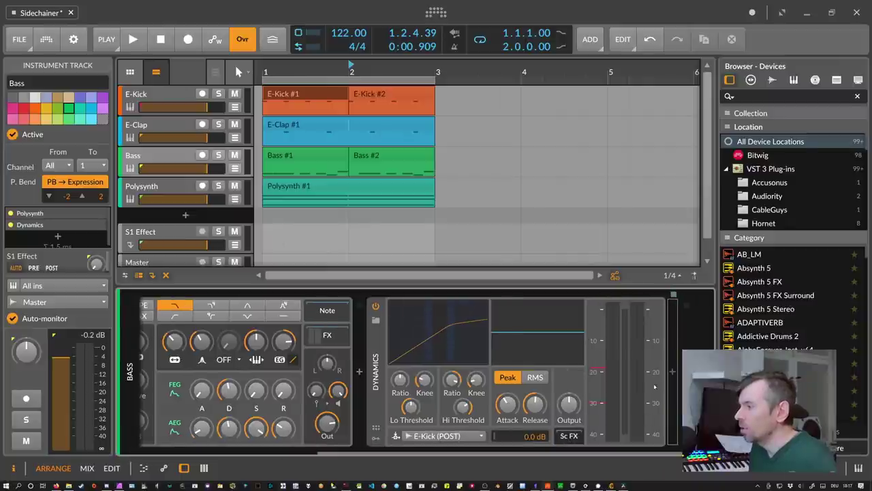
click(673, 374)
text(eq)
key(Down)
key(Return)
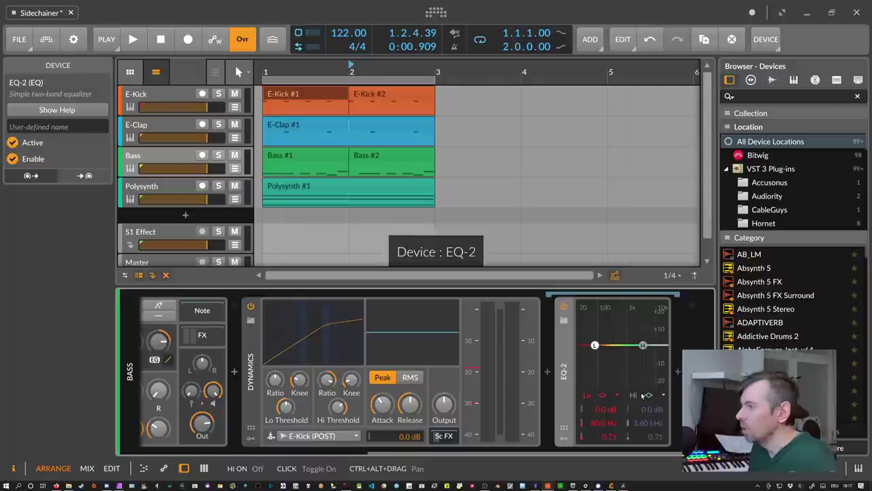
Turn the high band of EQ-2 into a low-pass filter at 279 Hz while auditioning the loop.
click(637, 397)
click(665, 425)
drag(648, 423, 648, 467)
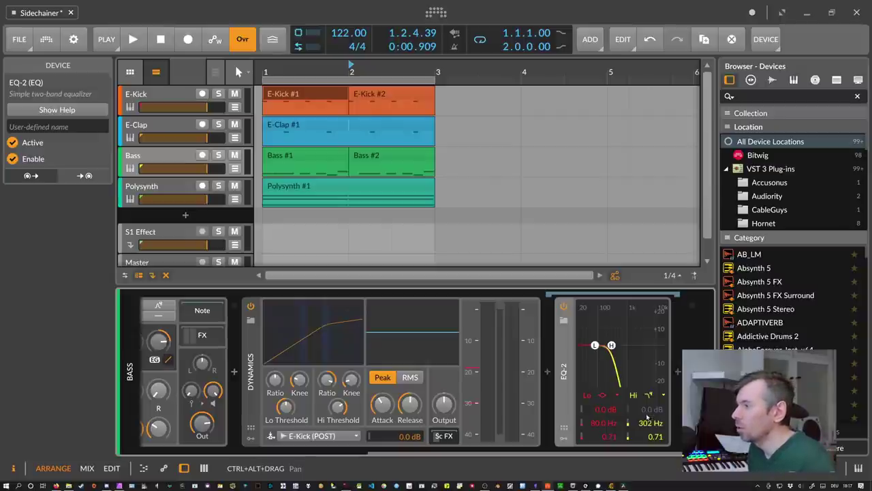
key(space)
drag(648, 419, 647, 426)
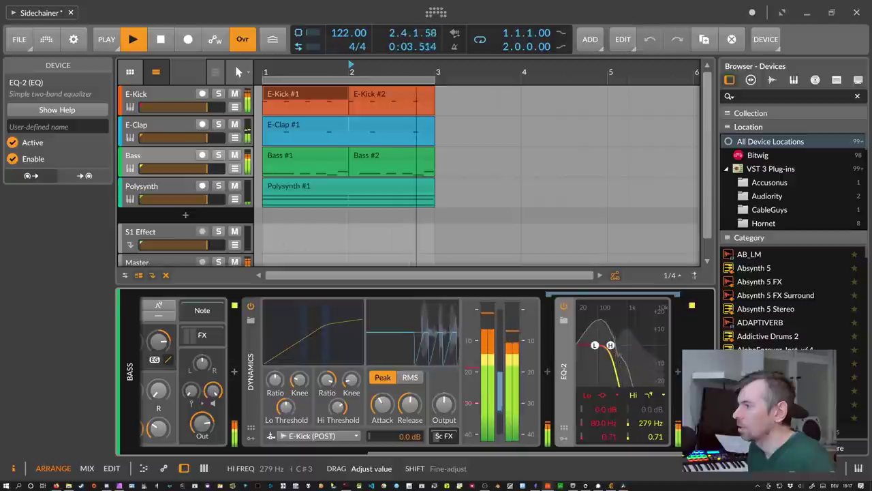
key(space)
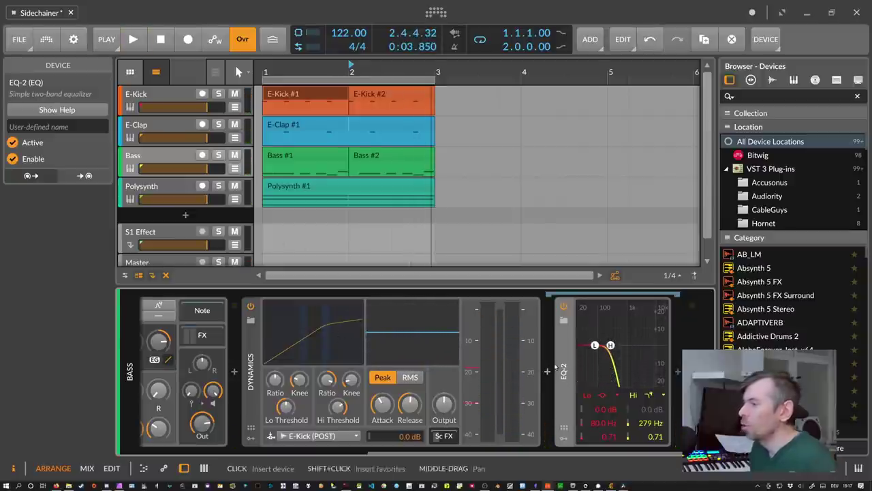
Replace the EQ-2 in the Sc FX chain with a Time Shift device set to -40 samples.
key(Delete)
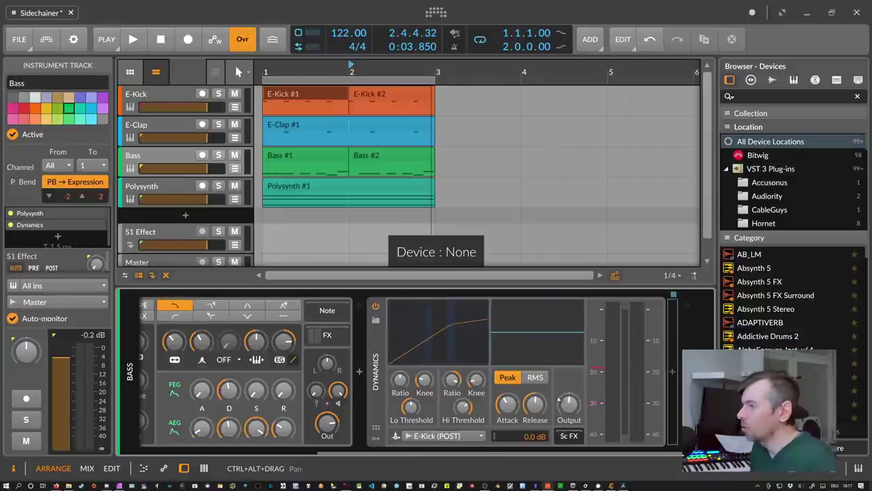
click(673, 372)
text(time)
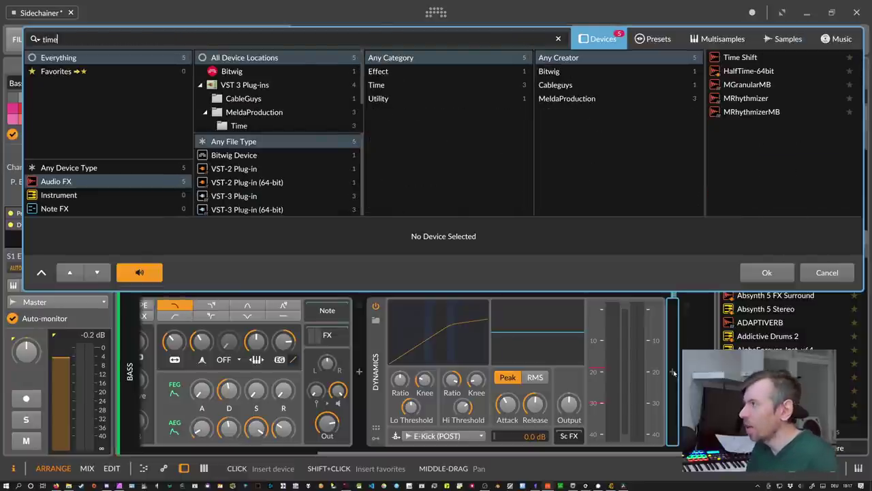
key(Return)
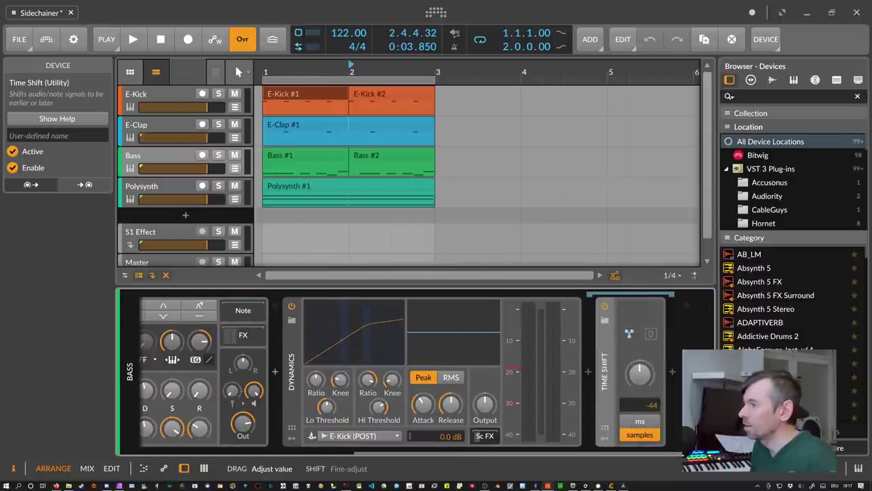
drag(641, 373, 643, 375)
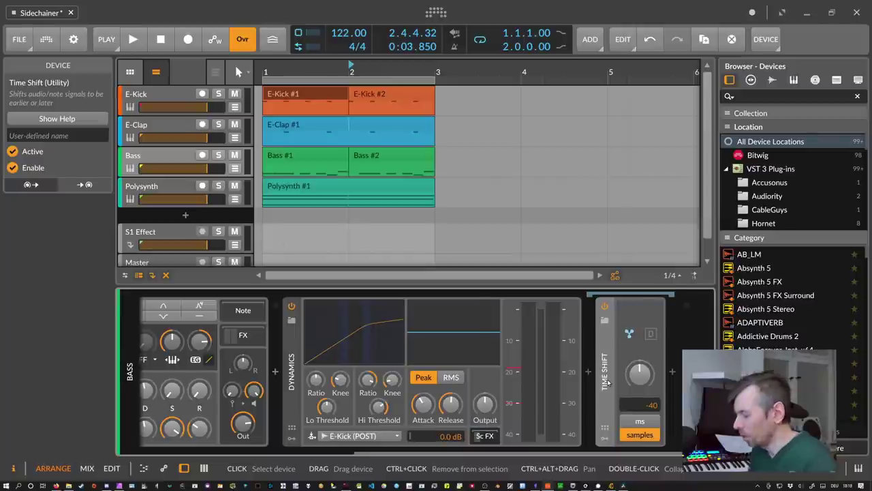
Delete the Time Shift from the Sc FX chain and remove the Dynamics device from the Bass track.
key(Delete)
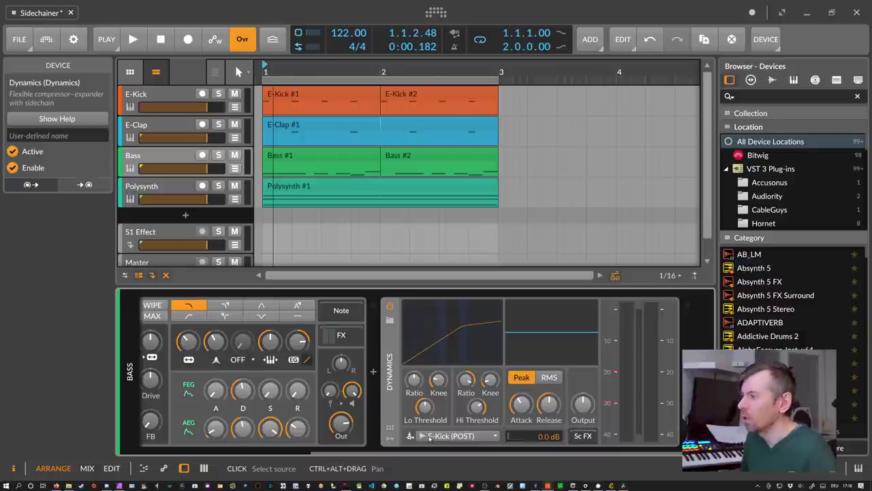
click(582, 438)
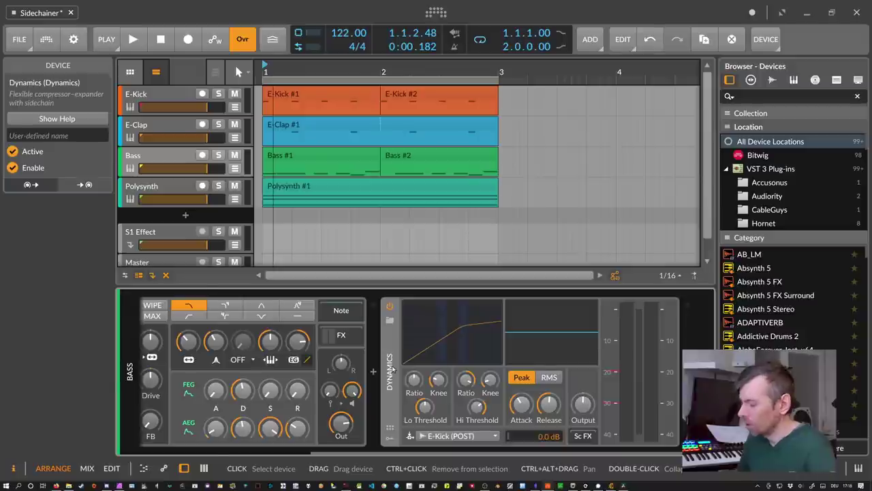
key(Delete)
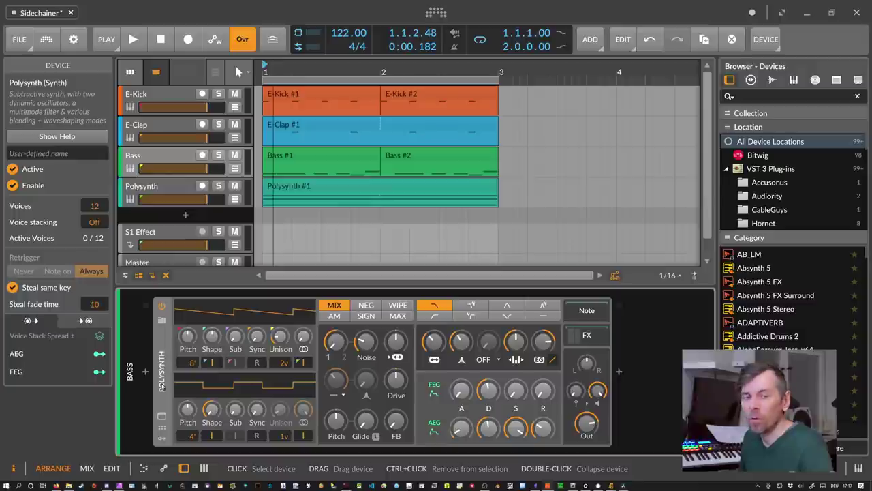
Add an Audio Sidechain modulator to the first modulator slot of the Polysynth on the Bass track.
click(161, 320)
click(183, 324)
text(audi)
key(Down)
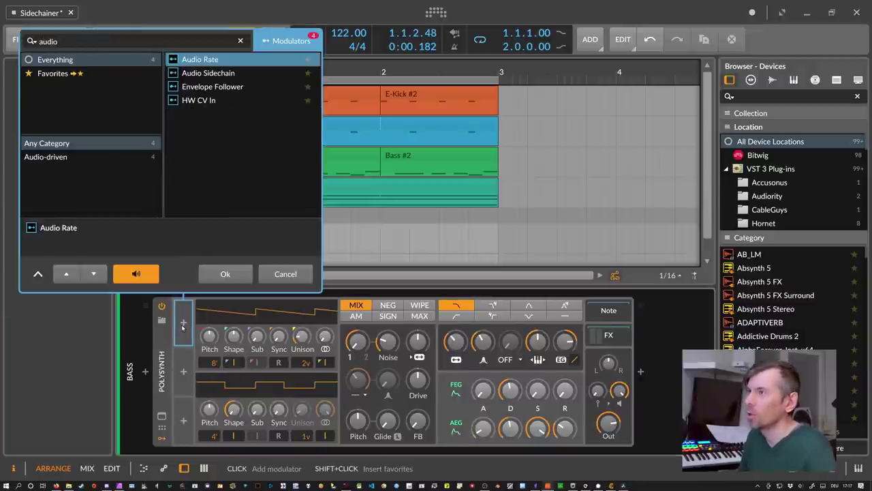
key(Down)
key(Return)
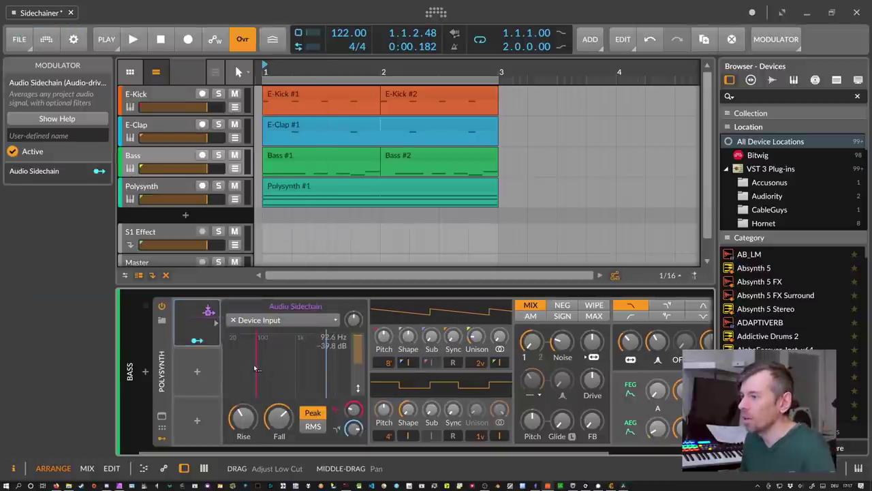
Set the Audio Sidechain source to E-Kick (POST) and audition the loop.
click(259, 320)
mouse_move(266, 367)
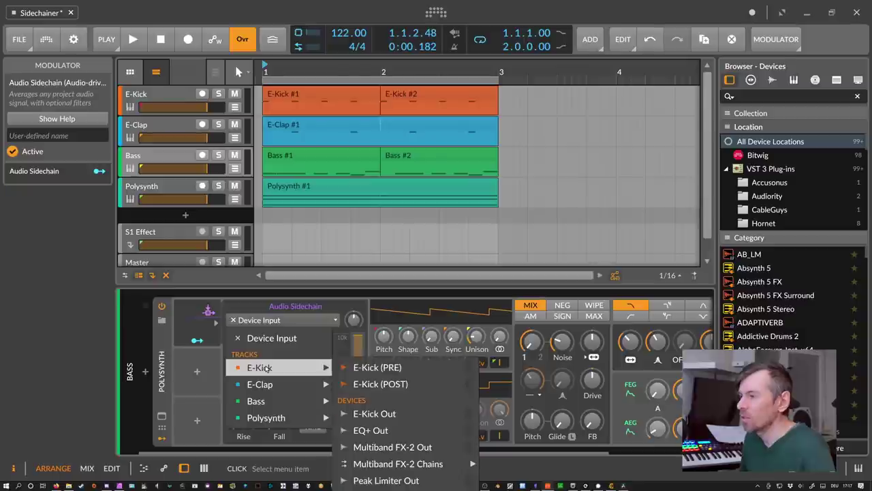
click(382, 384)
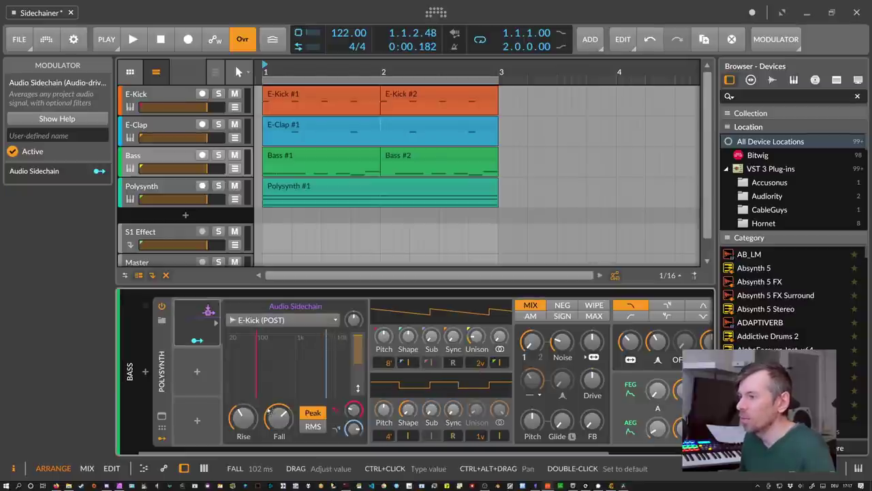
key(space)
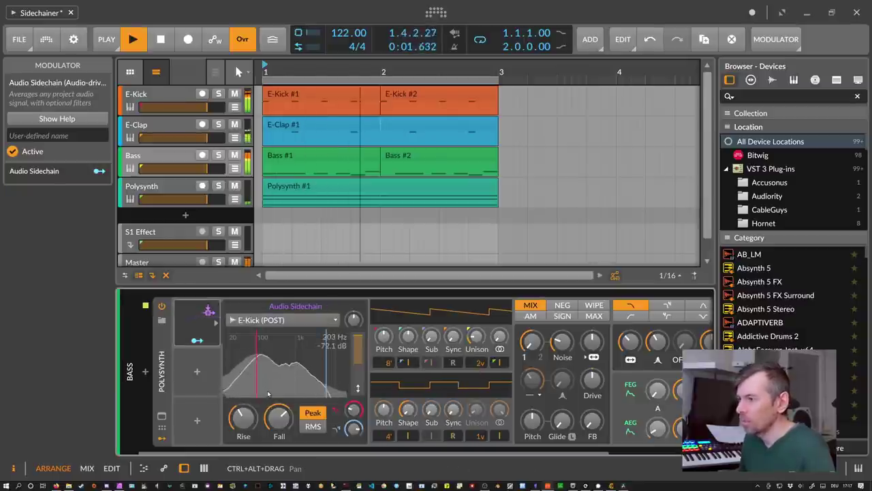
key(space)
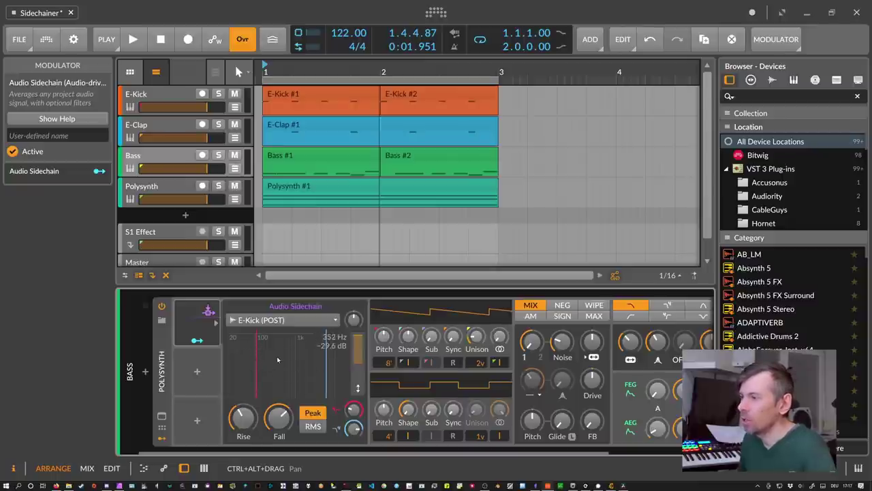
Narrow the Audio Sidechain's low and high cuts around the kick's low frequencies and shorten Rise to 1.86 ms while auditioning the loop.
key(space)
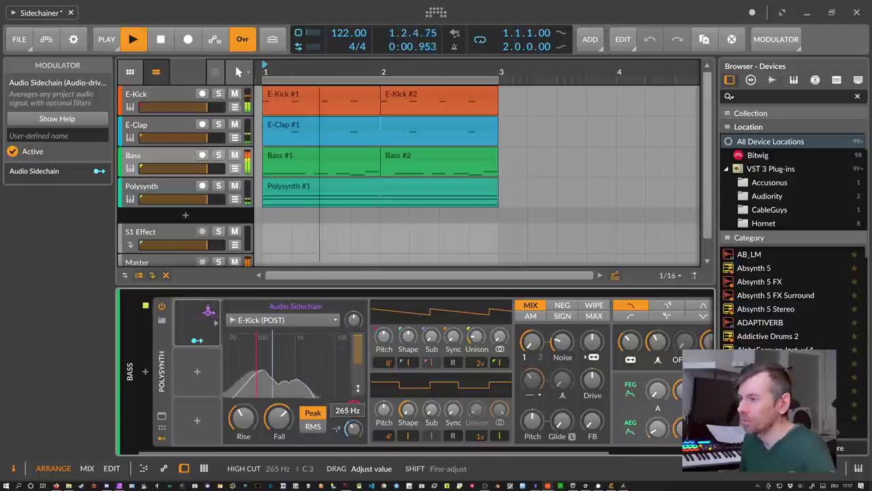
key(space)
mouse_move(353, 428)
mouse_down()
mouse_move(353, 447)
mouse_move(353, 433)
mouse_up()
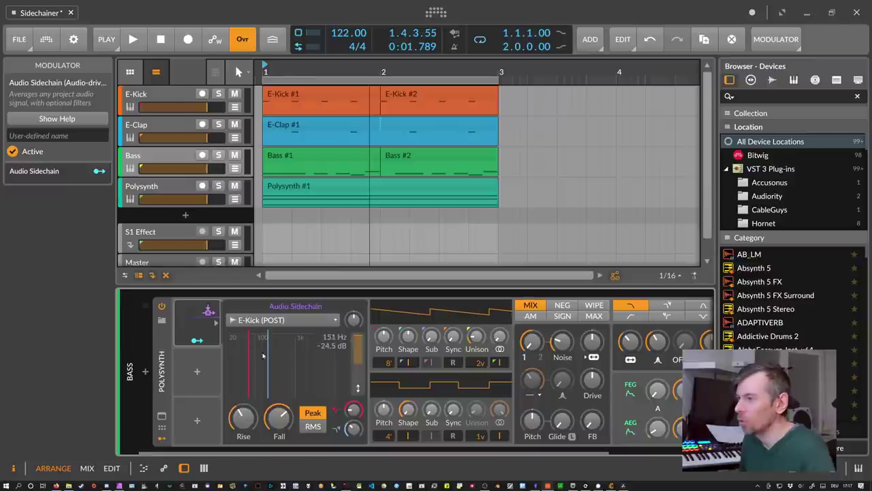
key(space)
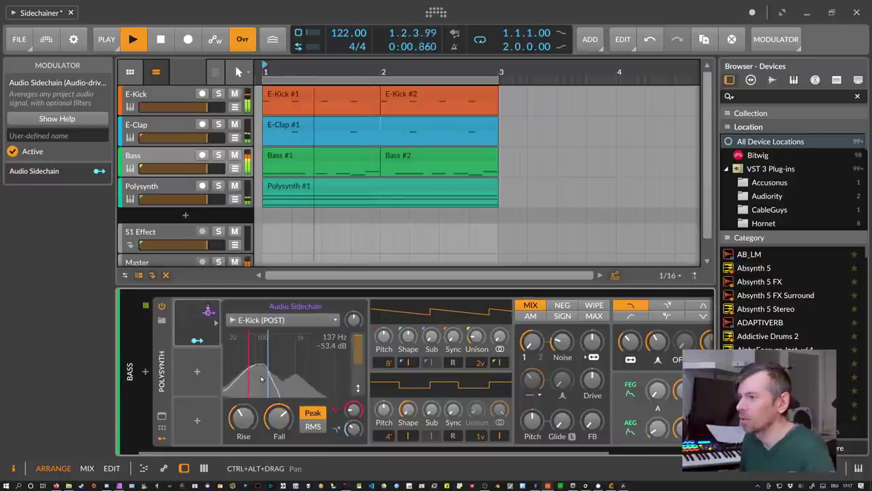
key(space)
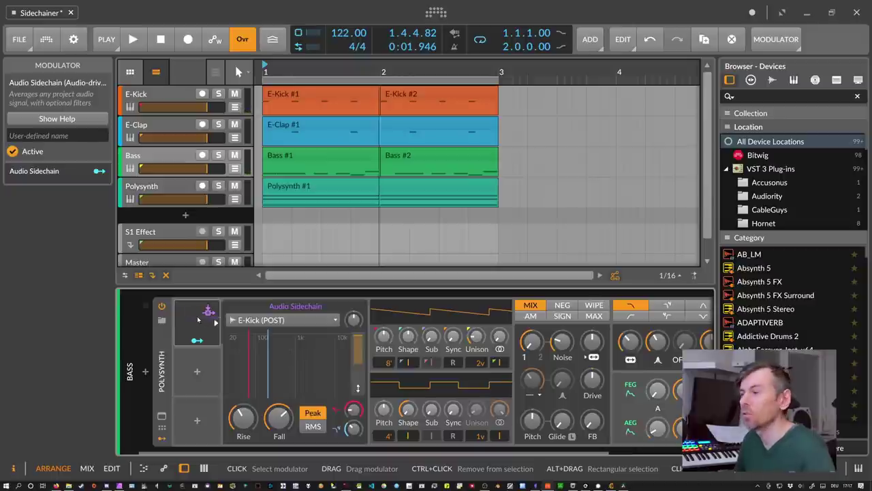
key(space)
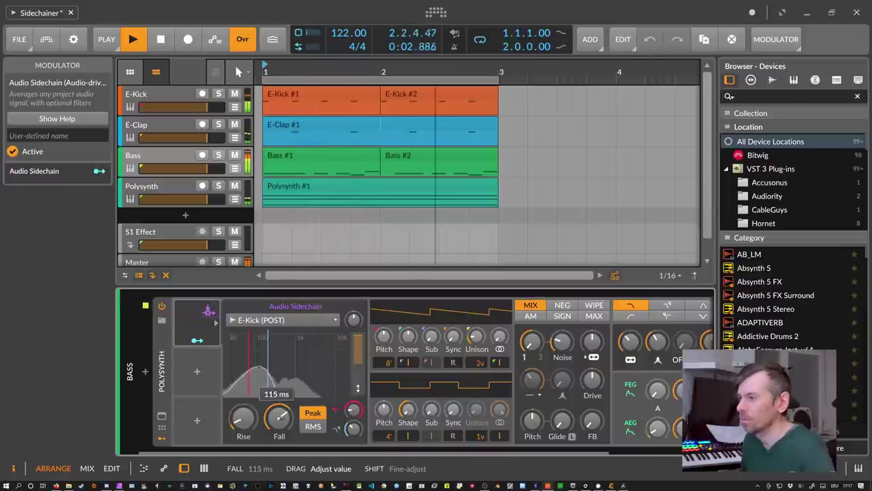
key(space)
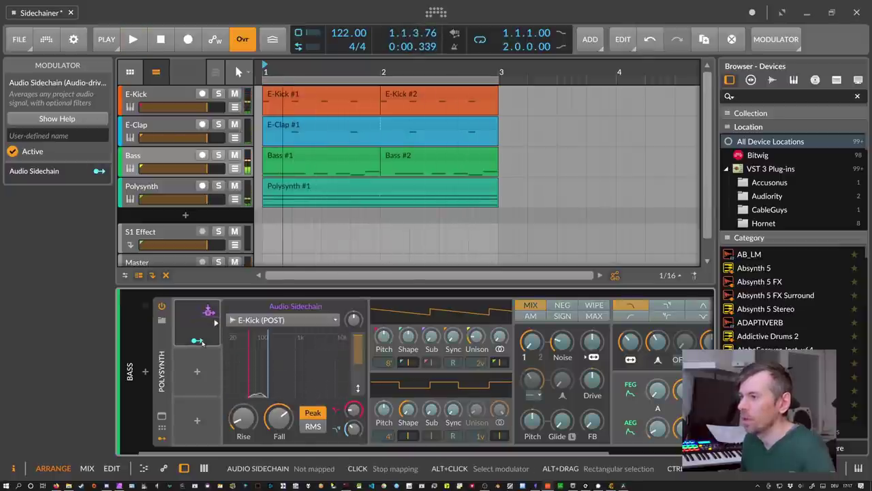
Map the Audio Sidechain modulator to the Polysynth's Out level with a modulation amount of -0.998.
drag(253, 452, 356, 453)
drag(655, 419, 655, 429)
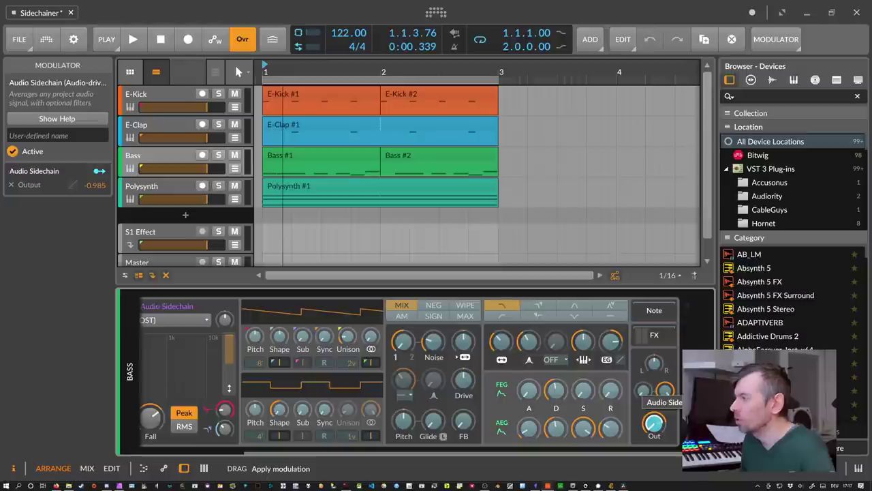
drag(655, 421, 655, 423)
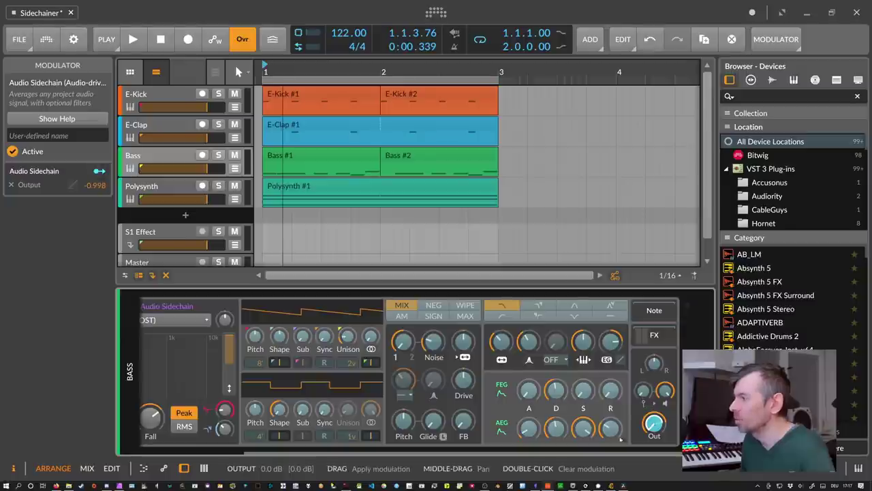
scroll(211, 351, left, 3)
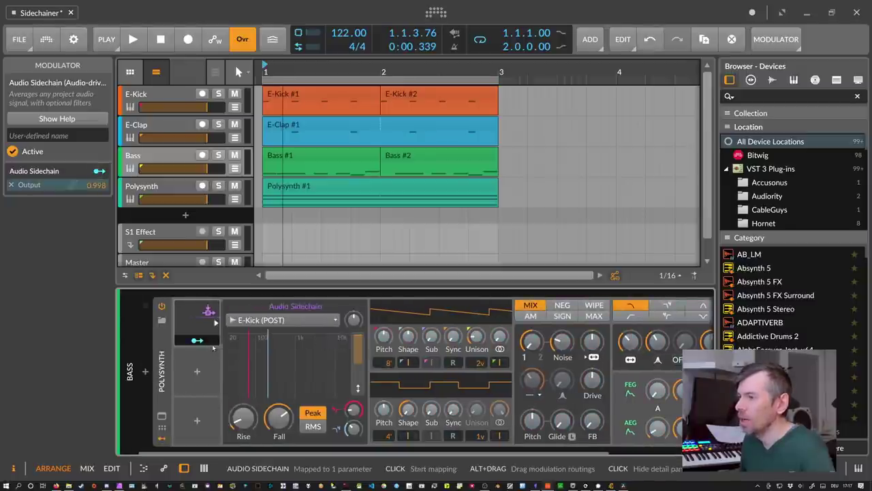
Audition the loop and examine how the Audio Sidechain ducks the Polysynth's output.
key(space)
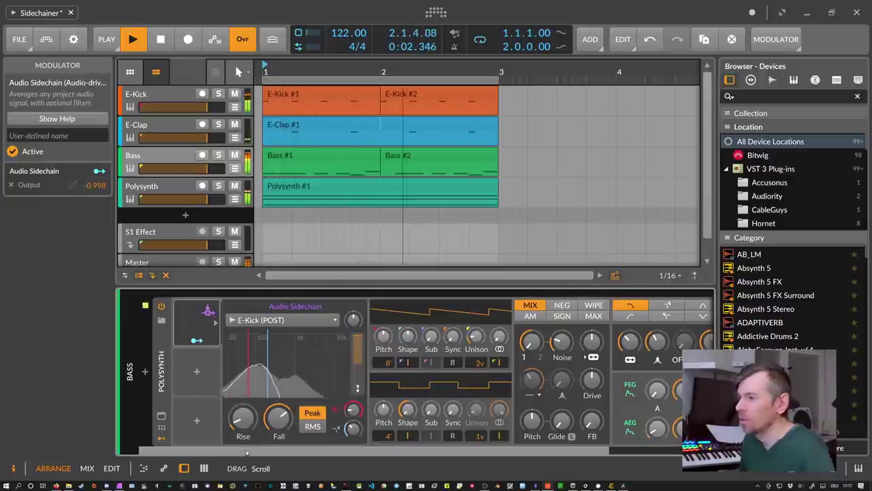
scroll(225, 392, right, 3)
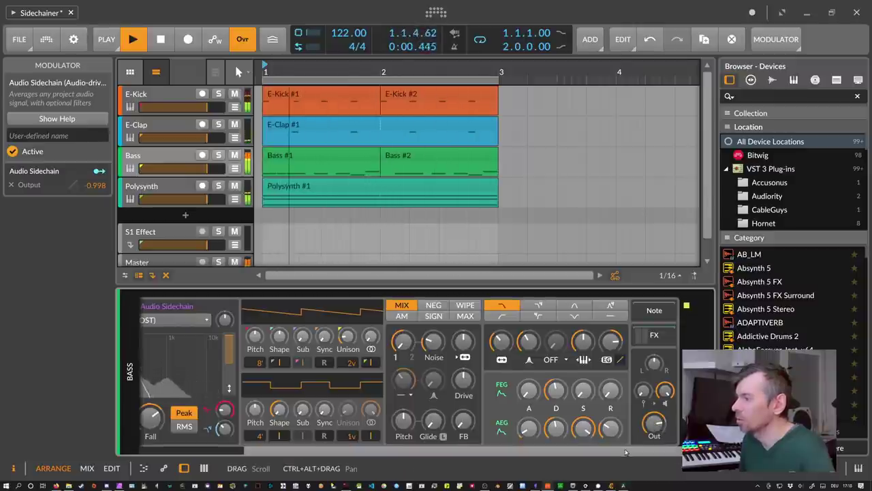
scroll(348, 424, left, 3)
key(space)
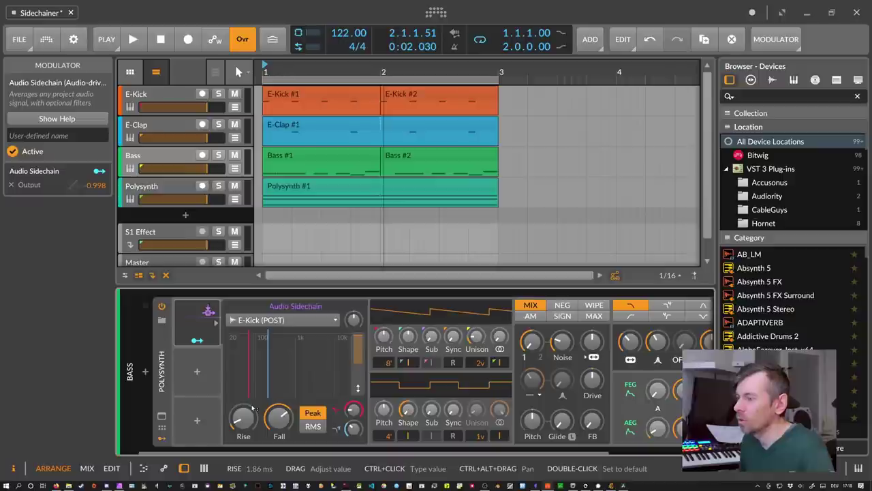
drag(252, 407, 252, 398)
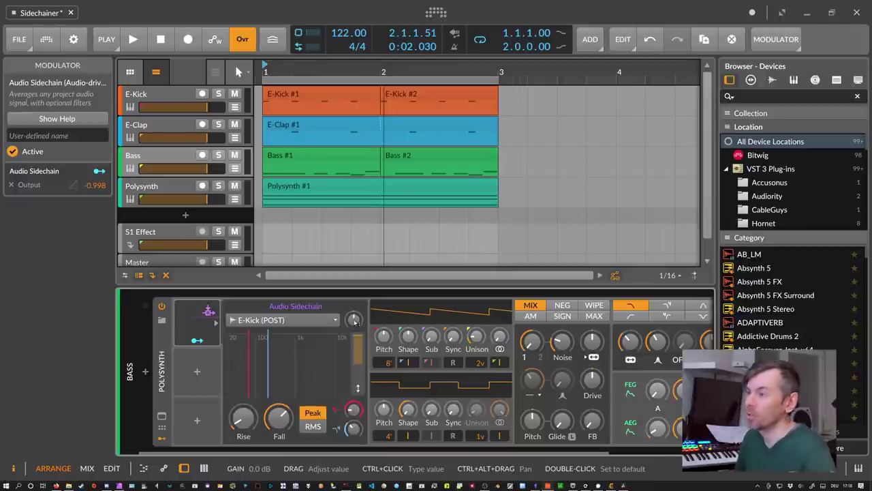
Raise the Audio Sidechain's Gain to about +21.0 dB while auditioning the loop.
key(space)
drag(354, 320, 353, 295)
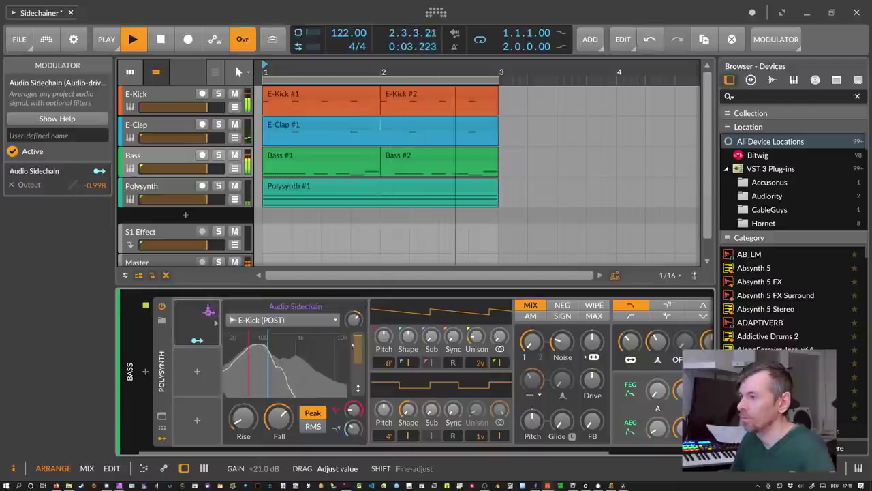
mouse_move(298, 450)
mouse_down()
mouse_move(376, 450)
mouse_move(301, 450)
mouse_up()
key(space)
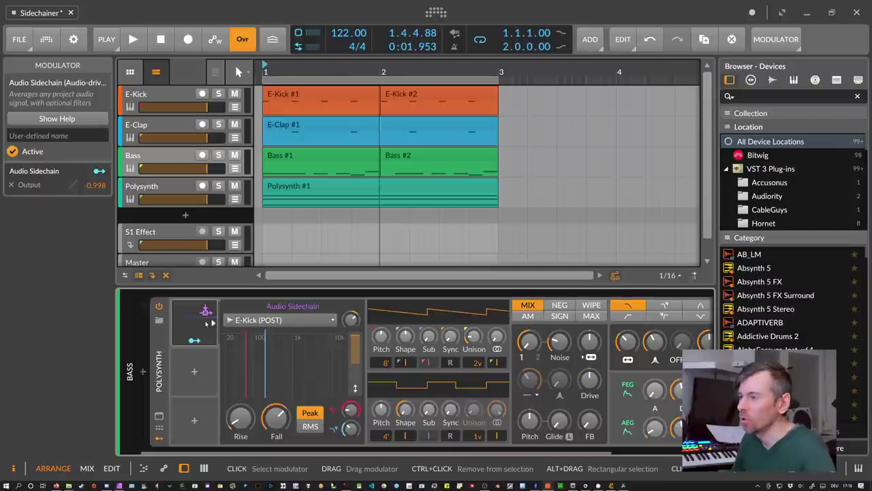
Collapse the detail panel of the Audio Sidechain modulator.
scroll(417, 456, down, 3)
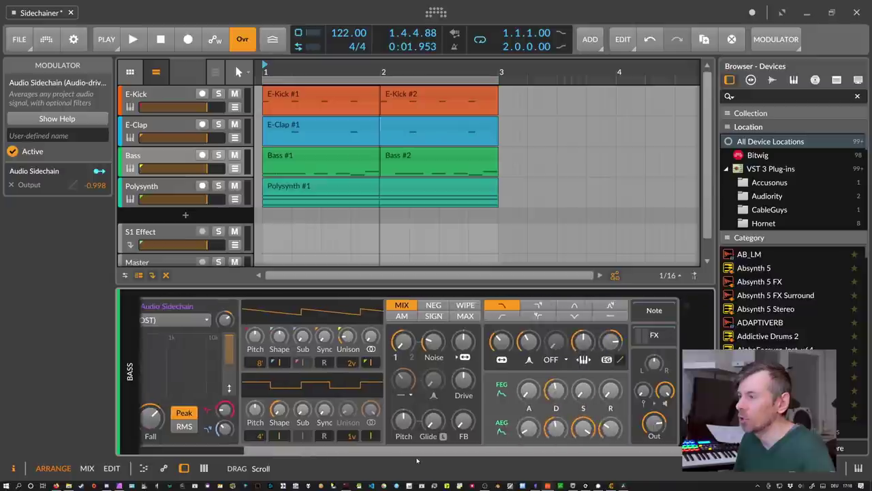
scroll(535, 457, up, 1)
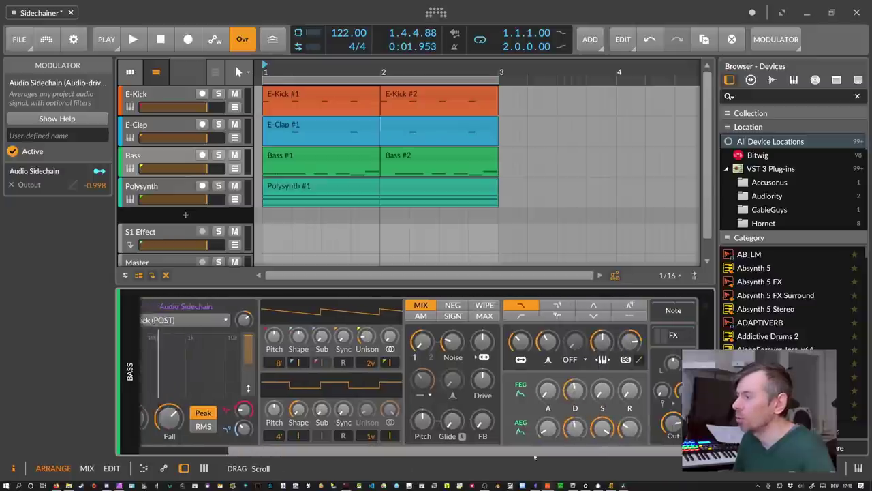
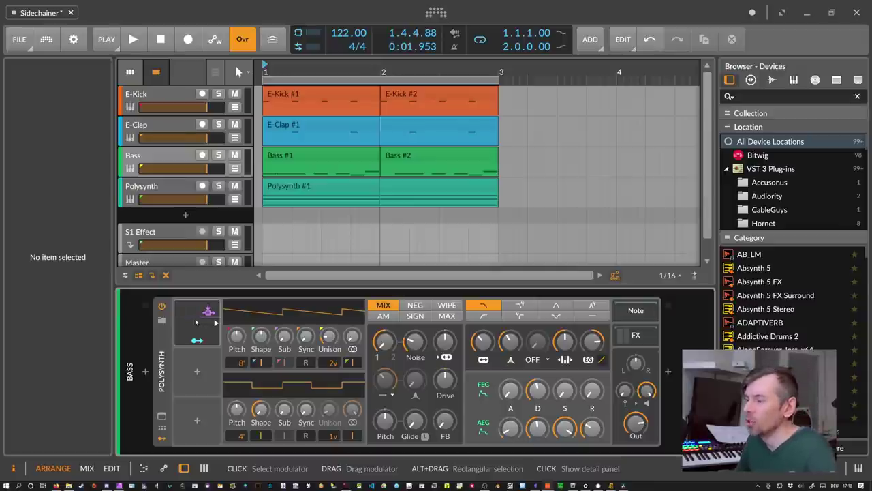
click(196, 321)
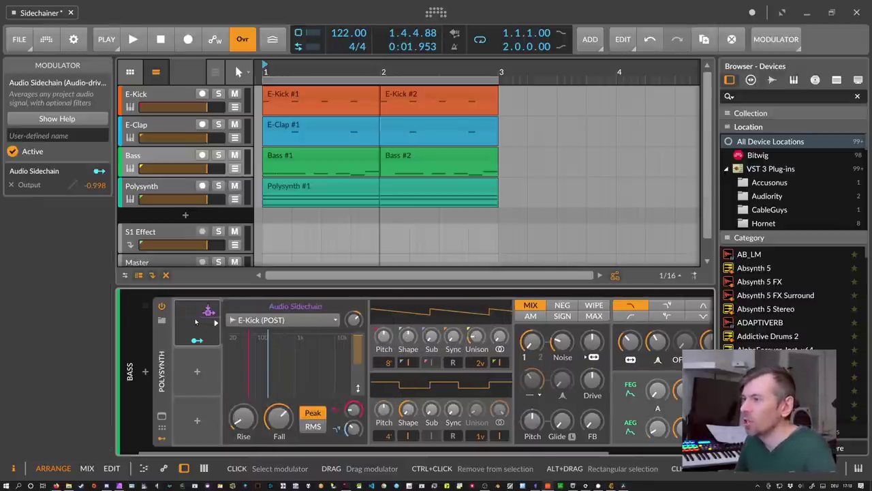
click(196, 321)
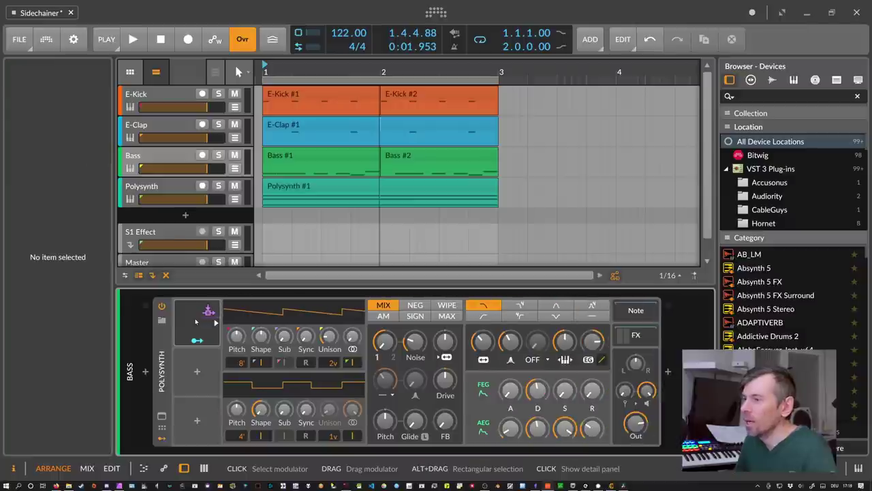
Add a Note Sidechain modulator to the Polysynth's second modulator slot and show its envelope details.
click(197, 372)
text(n)
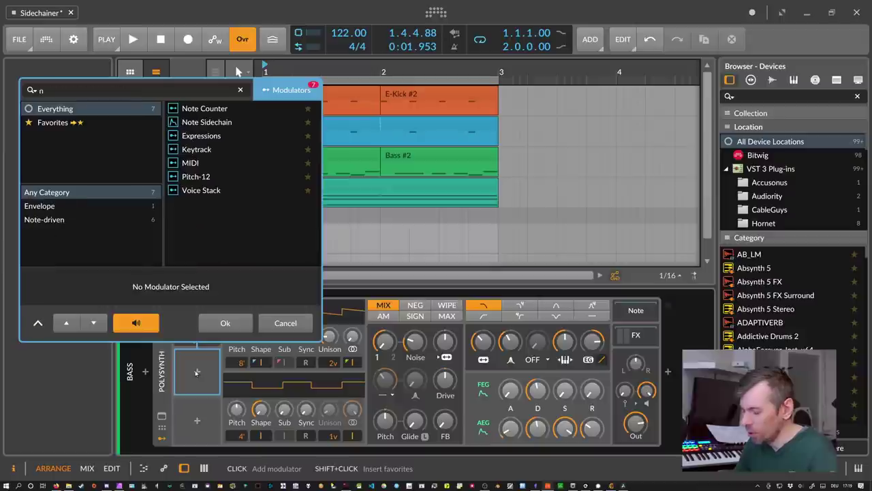
key(Down)
key(Down)
key(Return)
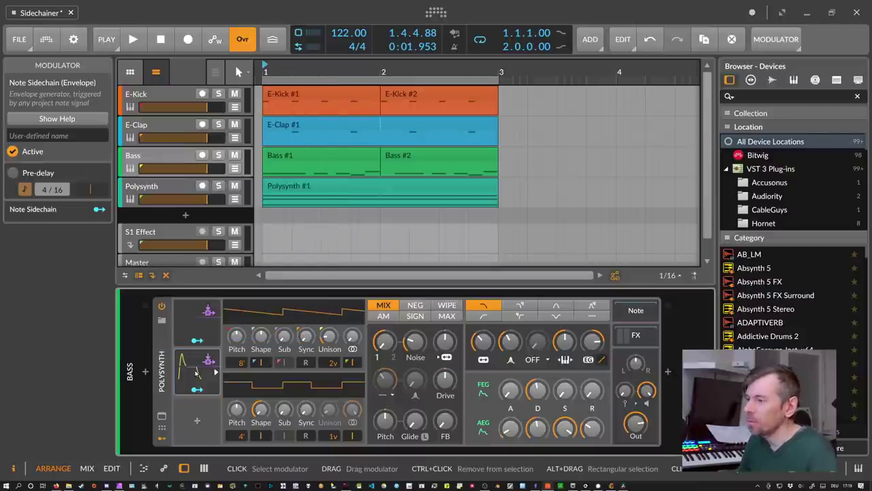
click(202, 372)
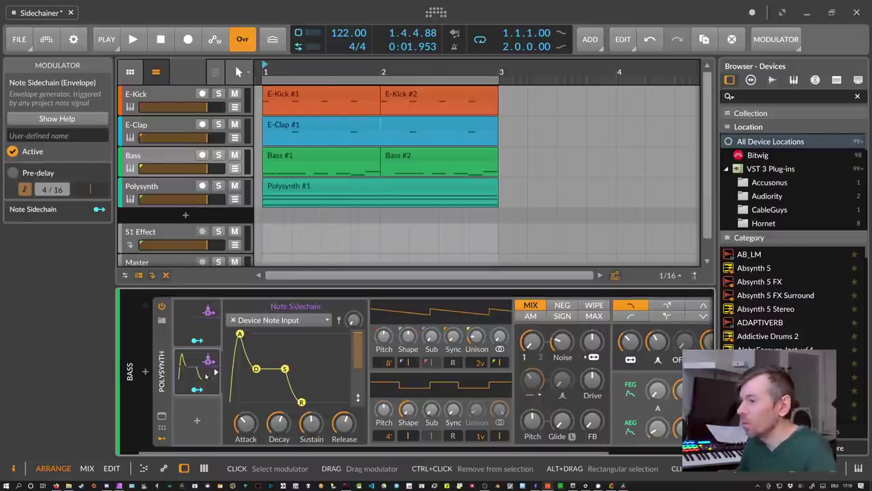
Shape the Note Sidechain envelope with minimum attack and sustain, a short decay and a reduced release.
drag(246, 423, 279, 456)
drag(312, 424, 312, 456)
drag(344, 423, 344, 436)
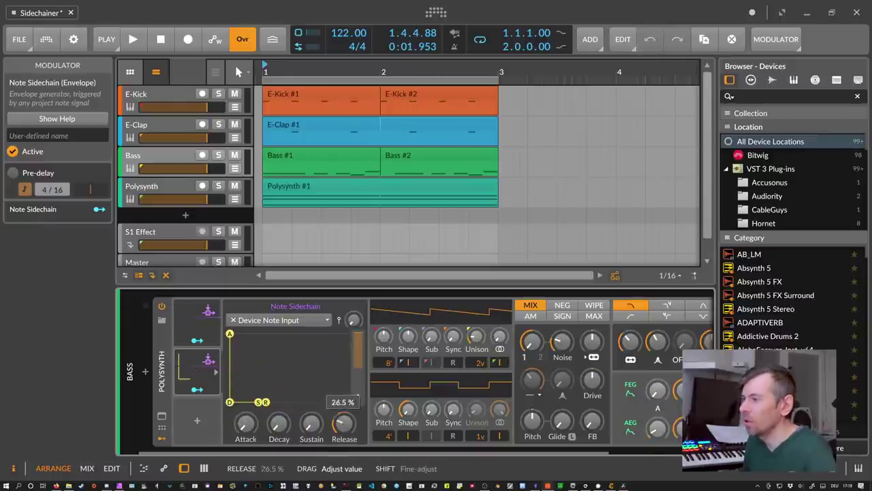
drag(278, 424, 278, 402)
Set the Note Sidechain's note source to the E-Kick track.
click(269, 320)
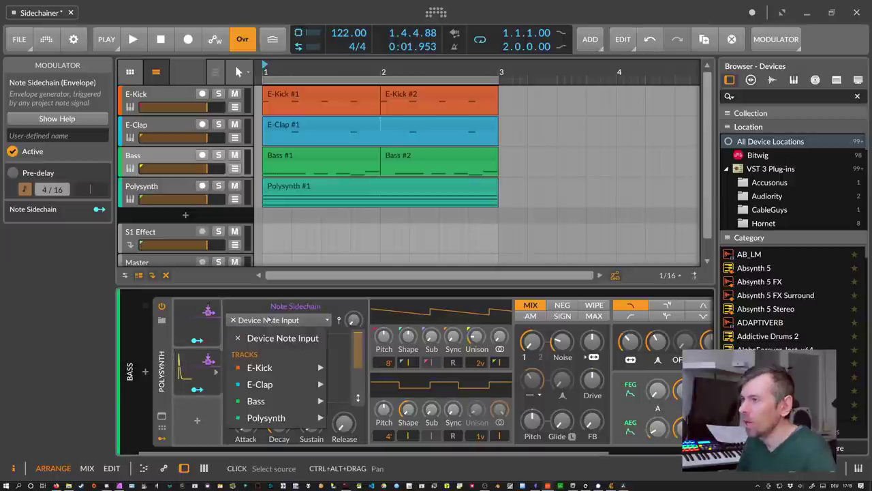
mouse_move(269, 370)
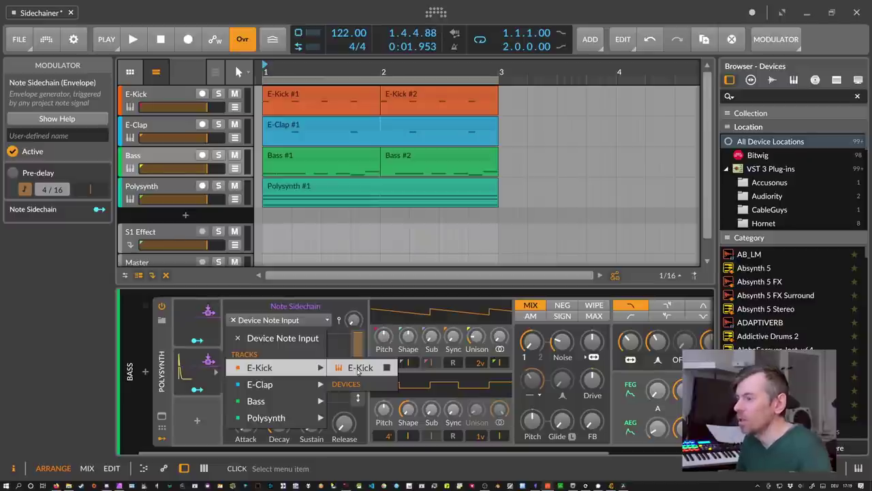
click(360, 368)
Open the E-Kick #1 clip in the note editor with both kick clips in view.
click(275, 96)
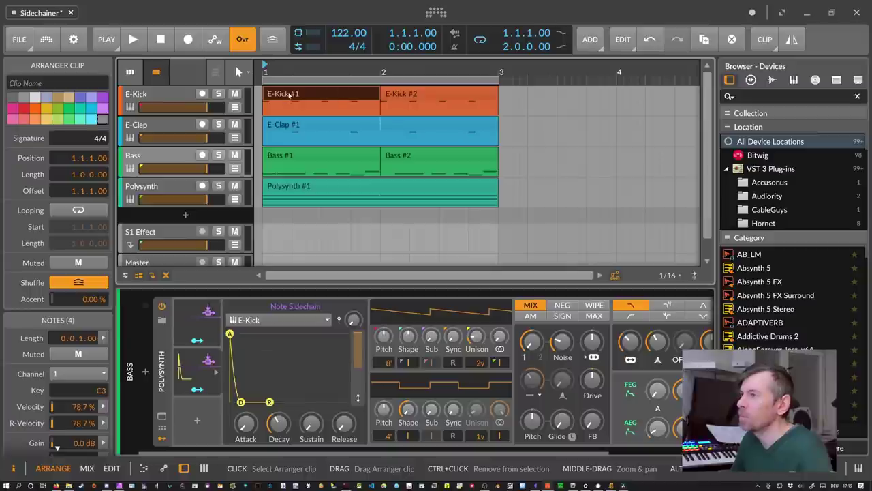
double_click(290, 95)
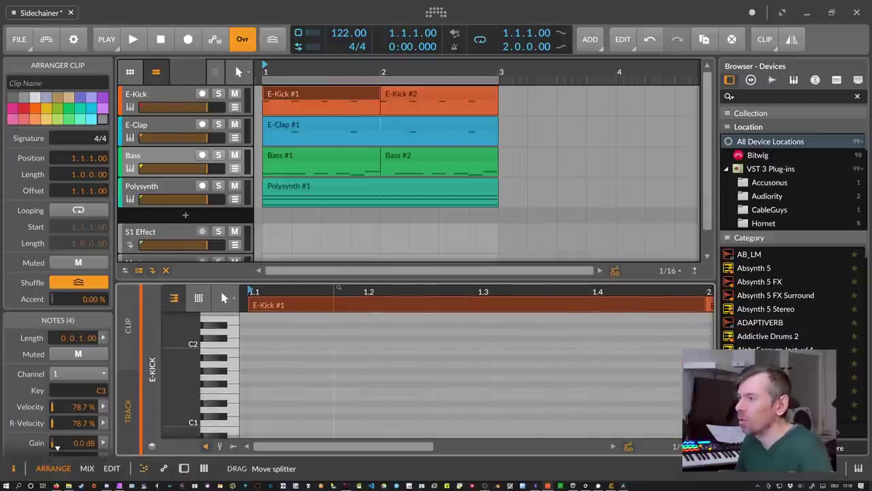
drag(338, 288, 315, 287)
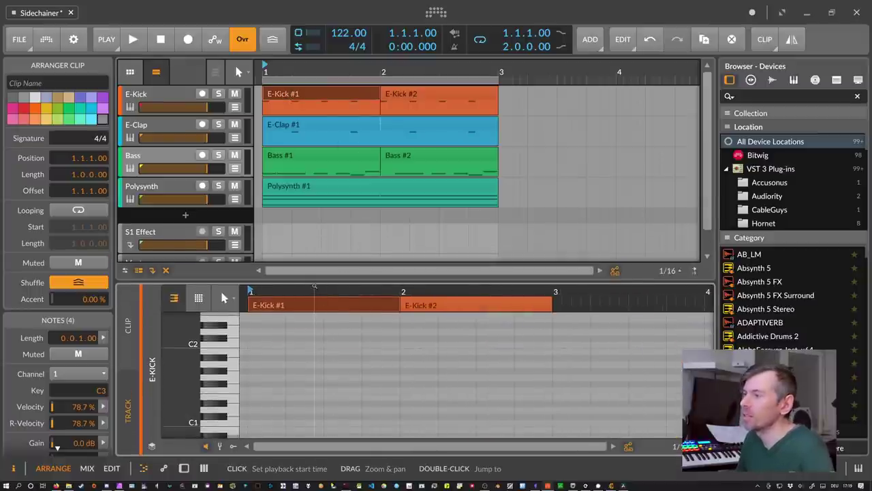
Map the Note Sidechain modulator on the Bass track's Polysynth to its output level with an amount of -0.998.
click(169, 99)
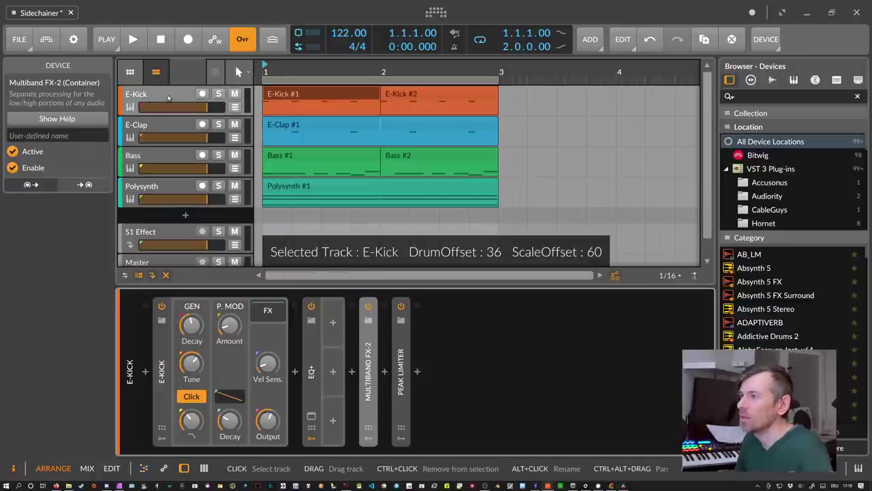
click(163, 156)
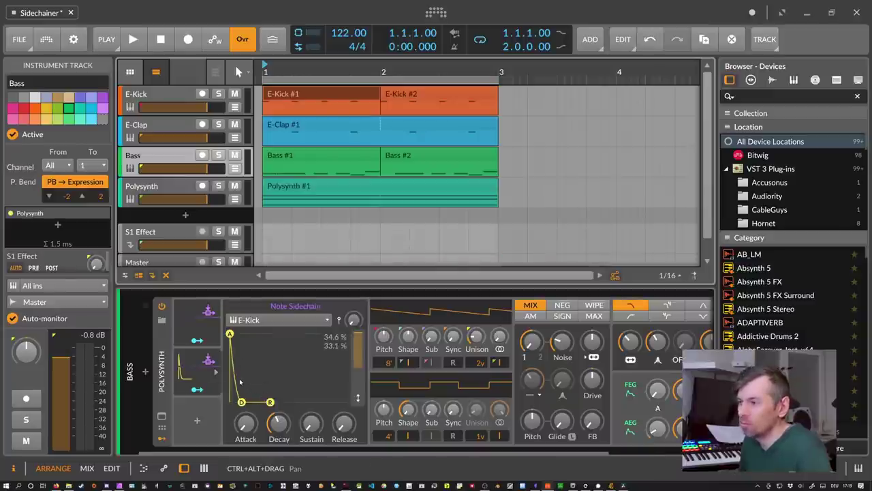
drag(390, 452, 512, 443)
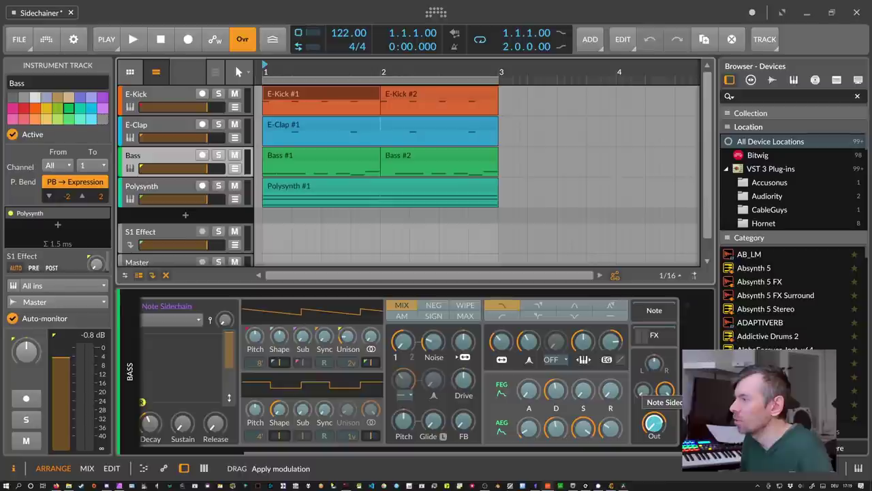
click(653, 390)
drag(538, 452, 408, 452)
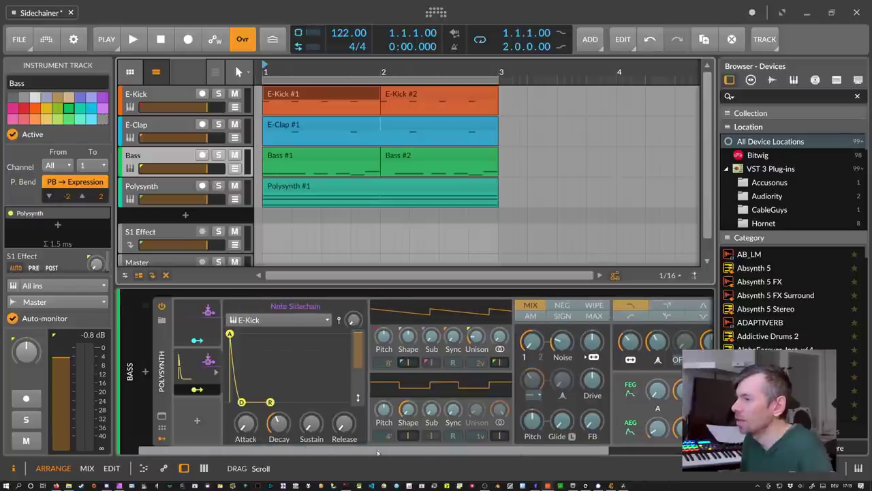
Audition the loop and check the Audio Sidechain modulator's options before returning to the Note Sidechain.
key(space)
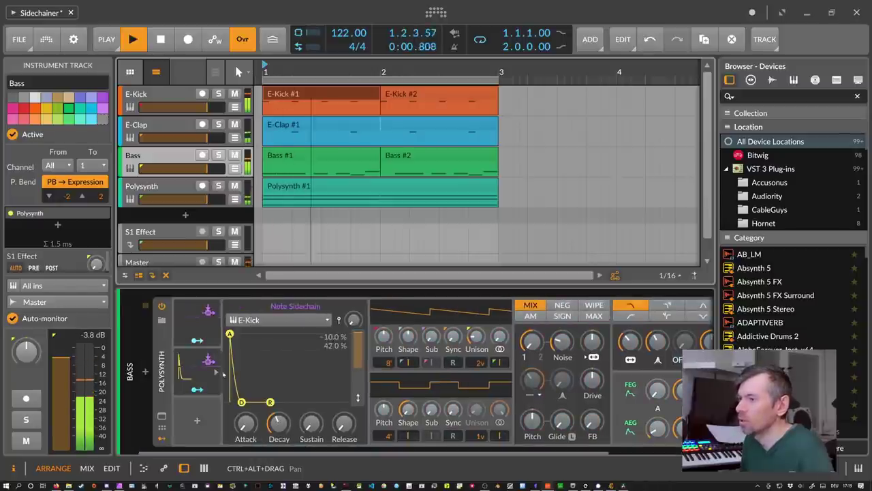
key(space)
click(204, 320)
right_click(203, 325)
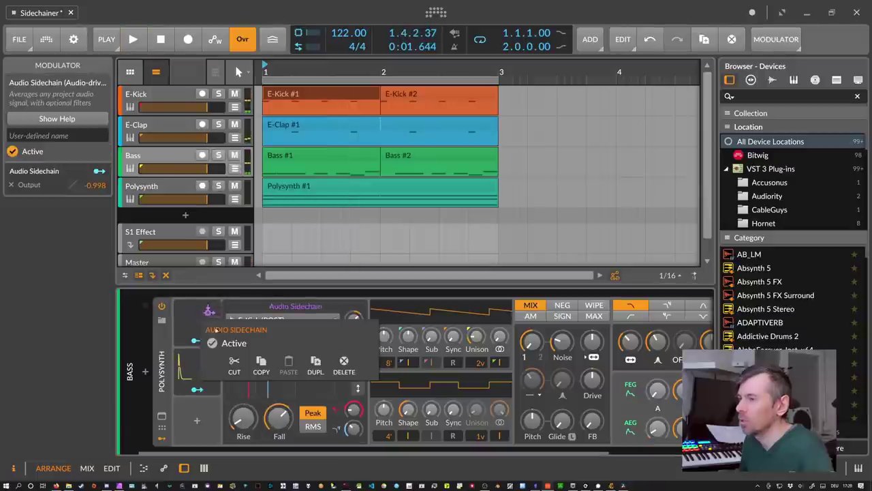
click(344, 365)
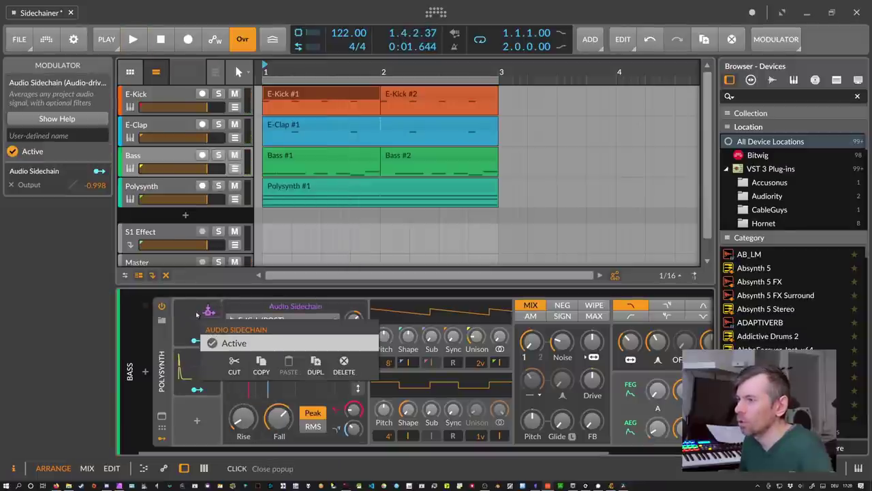
click(201, 372)
Play the loop and fine-tune the Note Sidechain envelope's decay to 48.8 %.
key(space)
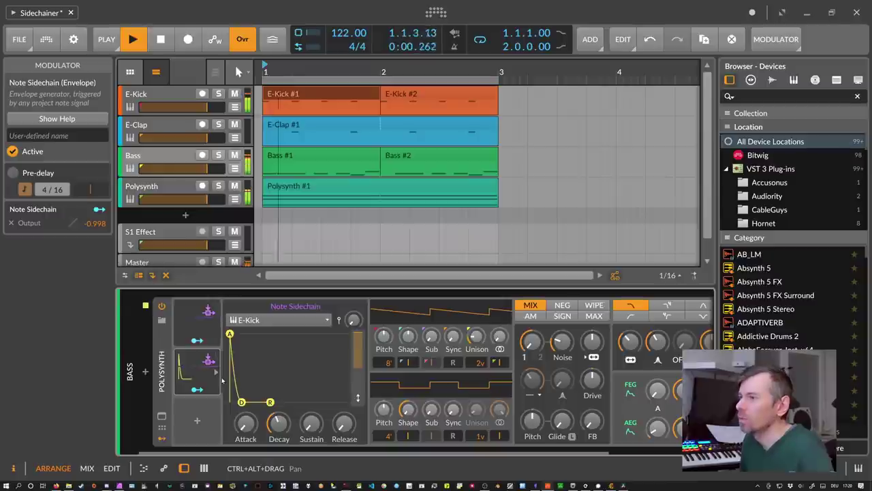
drag(277, 424, 275, 429)
key(space)
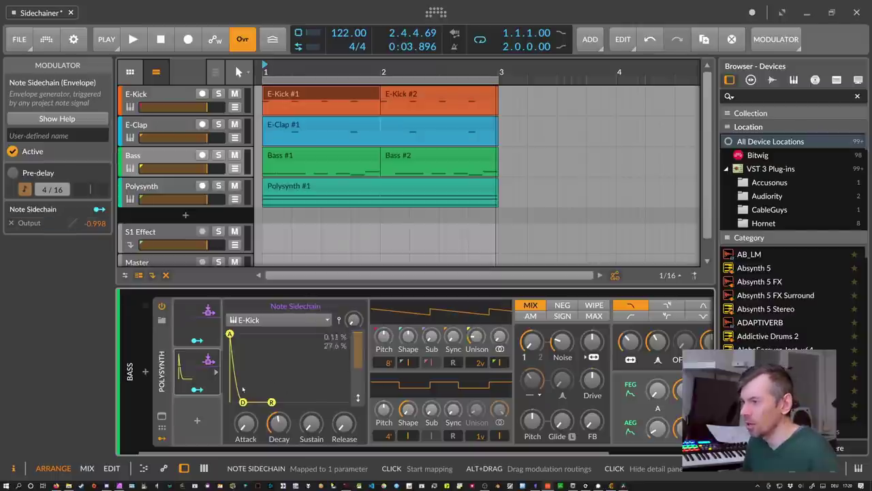
scroll(479, 447, right, 3)
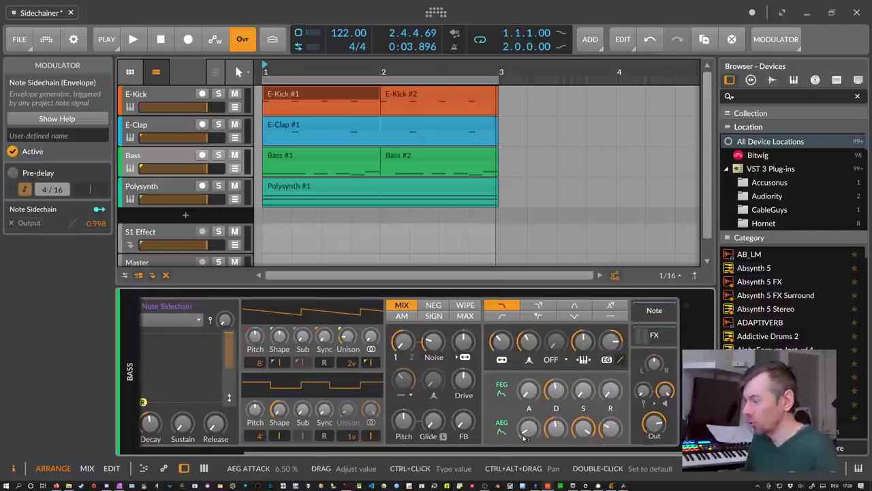
drag(479, 450, 342, 453)
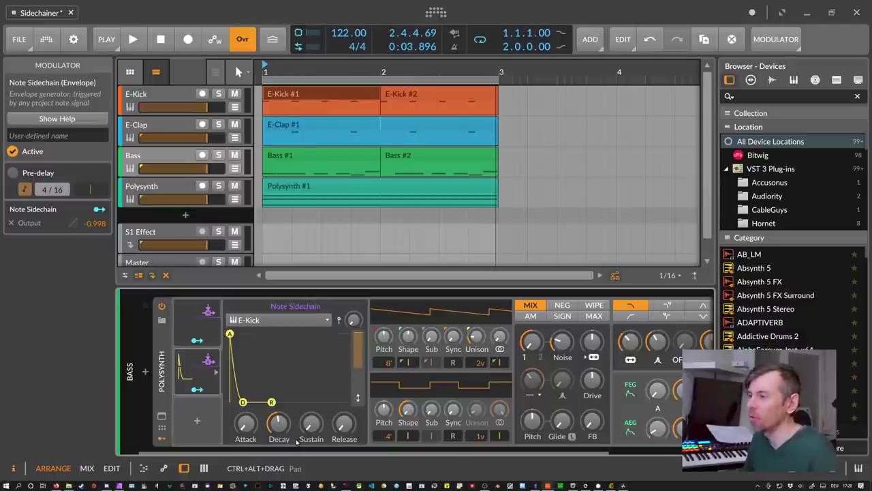
click(244, 401)
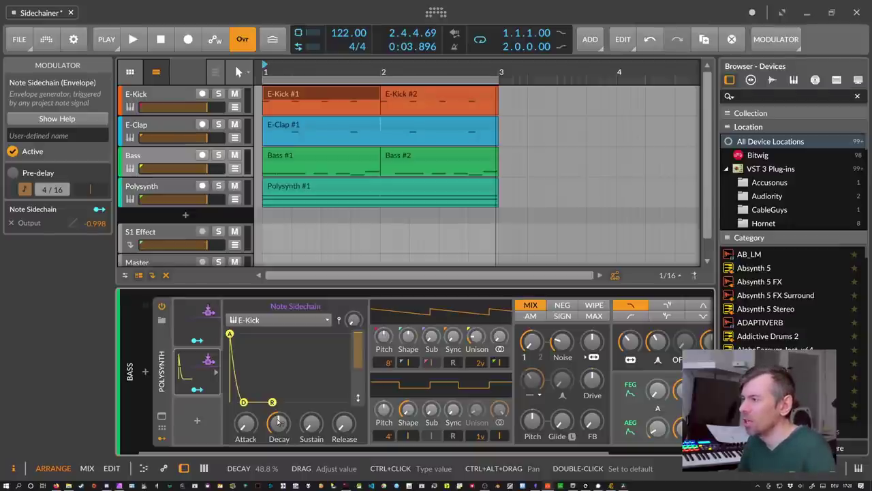
key(Delete)
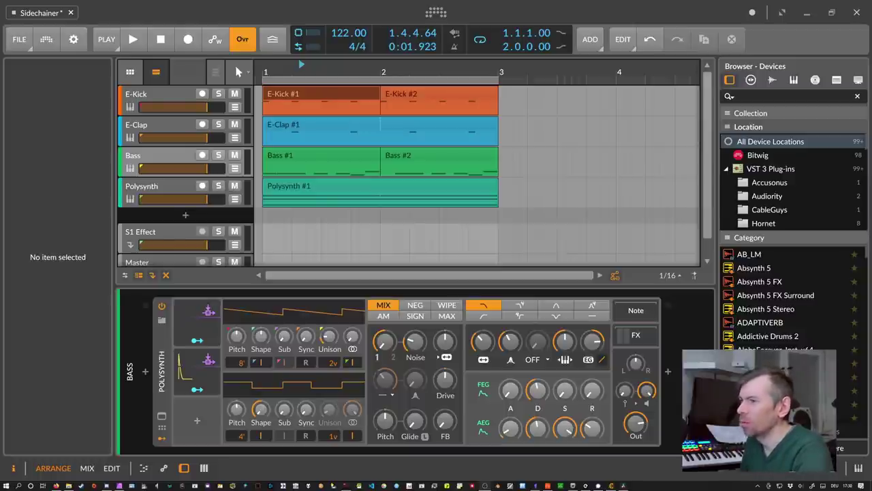
Delete the Note Sidechain and Audio Sidechain modulators from the Bass track's Polysynth and hide its modulator slots.
click(201, 370)
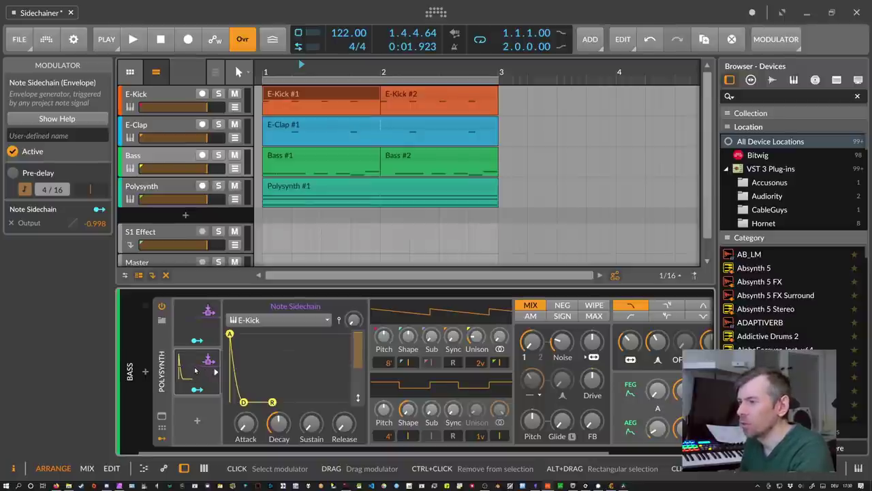
key(Delete)
click(194, 328)
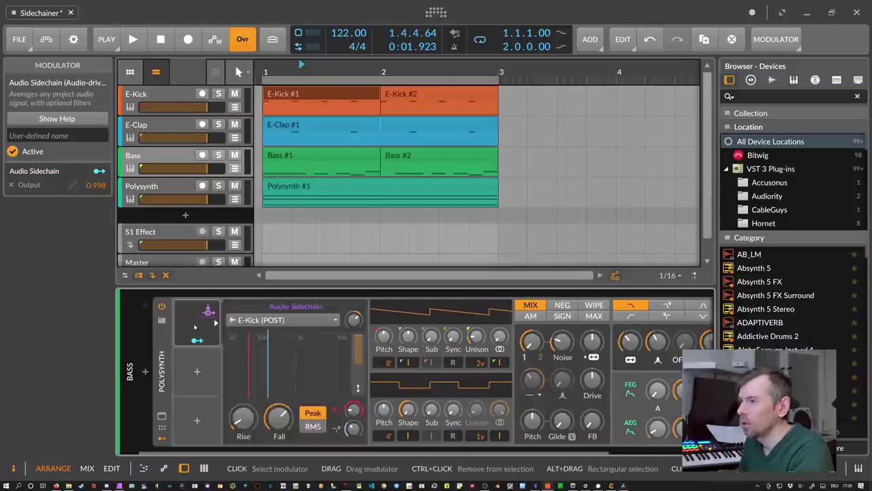
key(Delete)
click(163, 416)
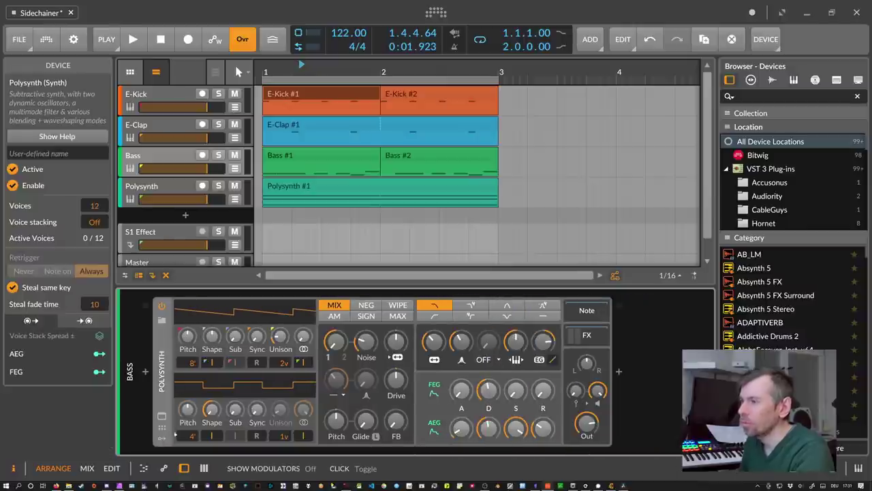
Insert a Tool device after the Polysynth on the Bass track.
click(619, 372)
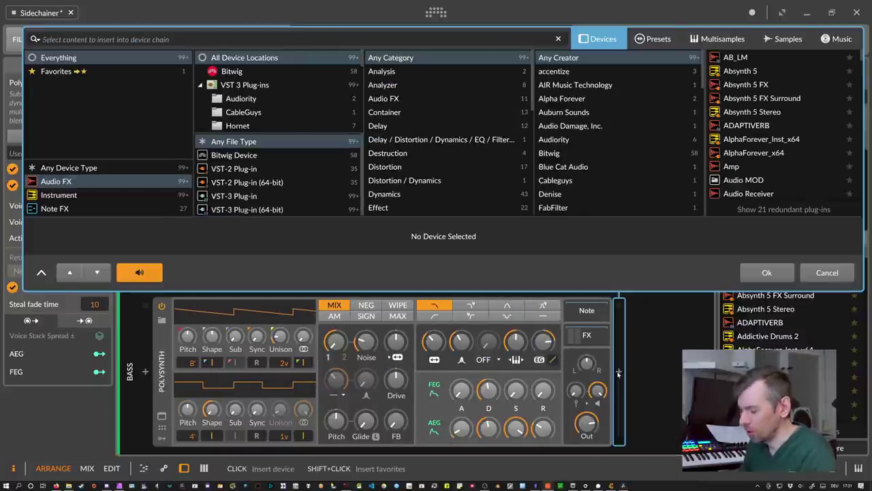
text(too)
key(Return)
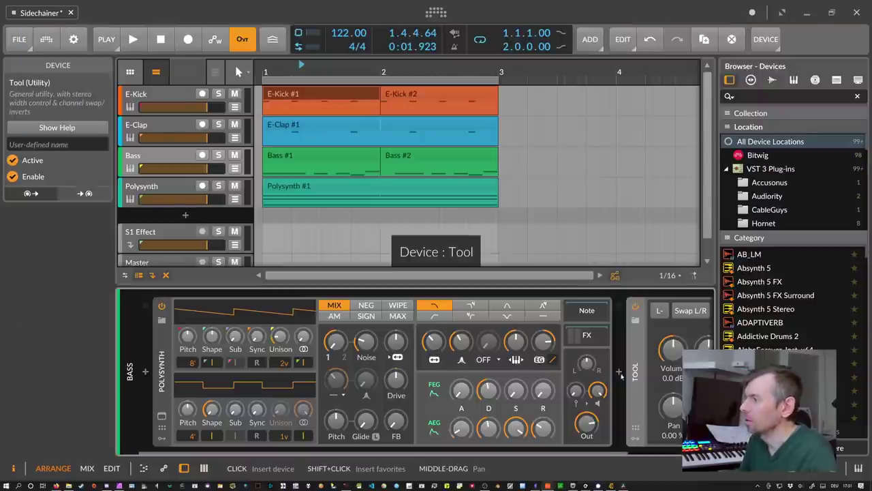
scroll(599, 368, down, 3)
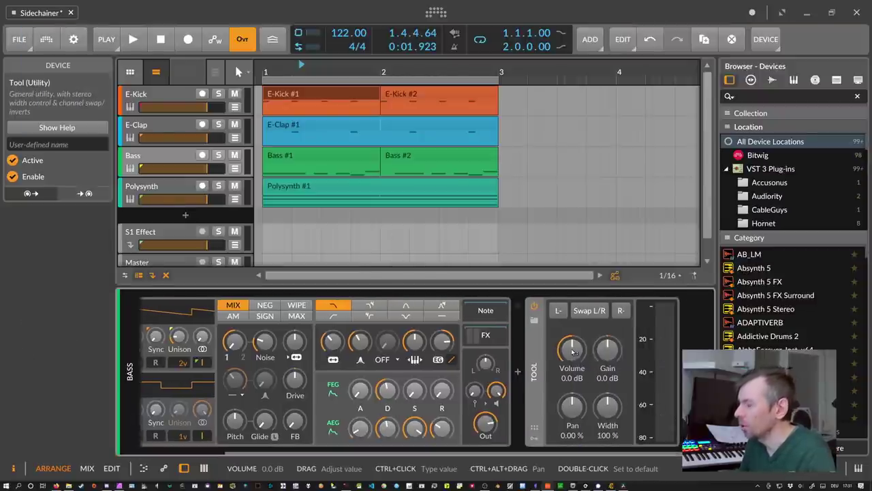
Show the Tool device's modulator slots and add an Audio Sidechain modulator to the first one.
click(534, 438)
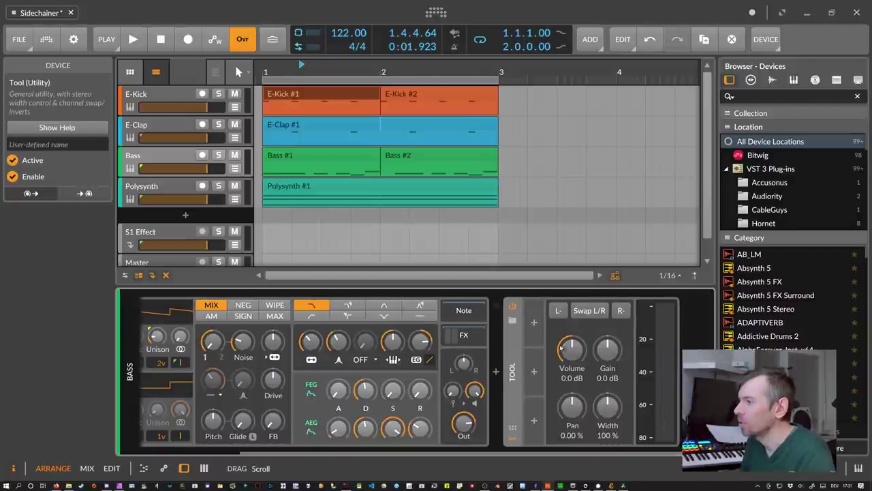
click(535, 322)
text(audio)
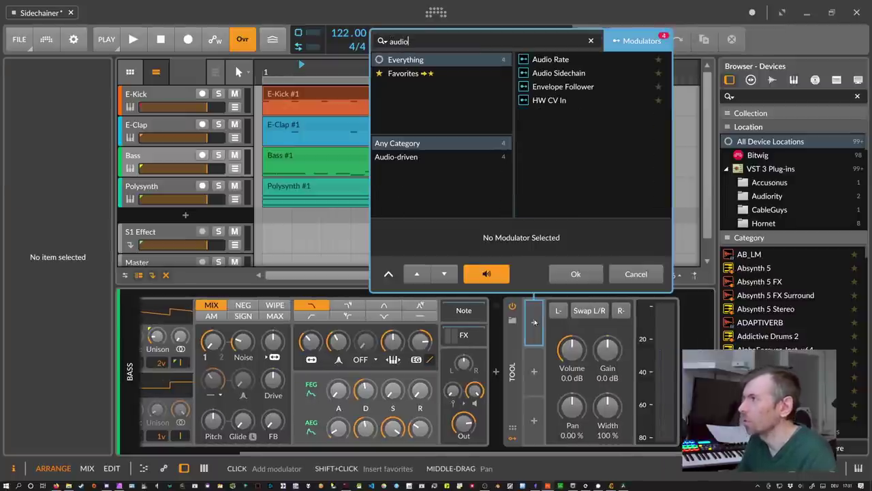
key(Down)
key(Return)
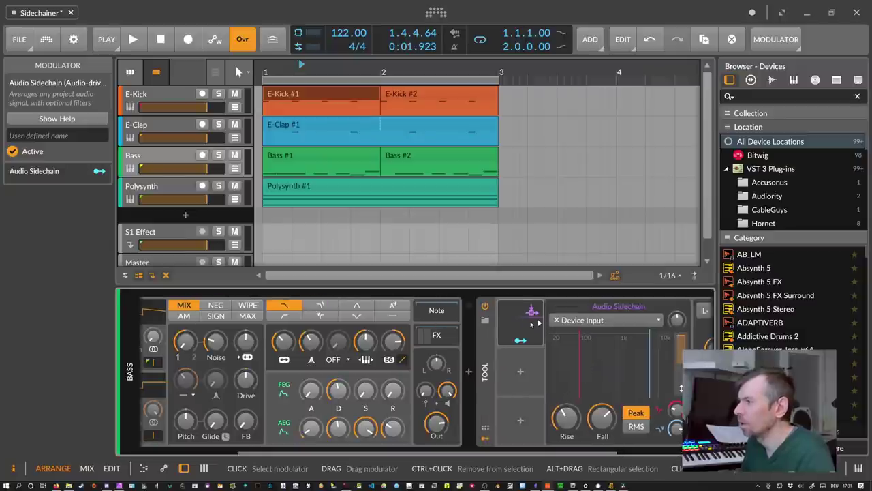
Map the Audio Sidechain modulator to the Tool's Volume with an amount of -0.995.
click(522, 341)
scroll(545, 375, down, 5)
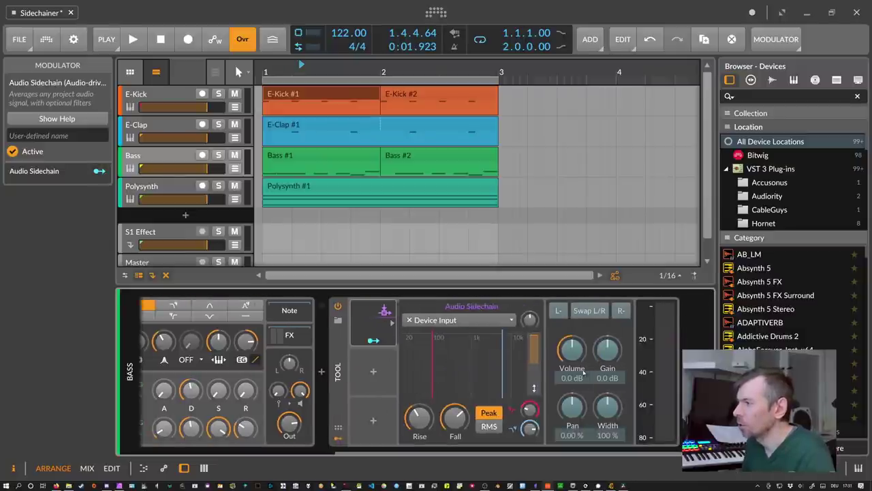
drag(571, 346, 571, 368)
click(373, 340)
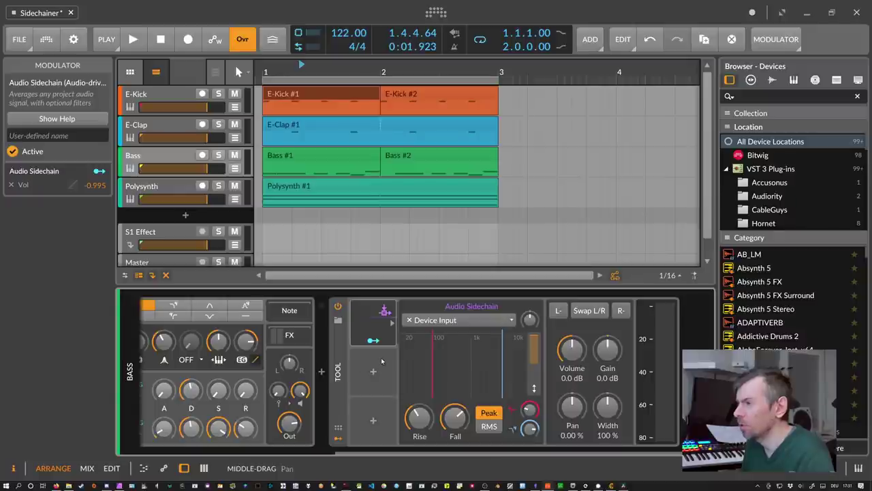
click(392, 322)
click(532, 327)
click(532, 327)
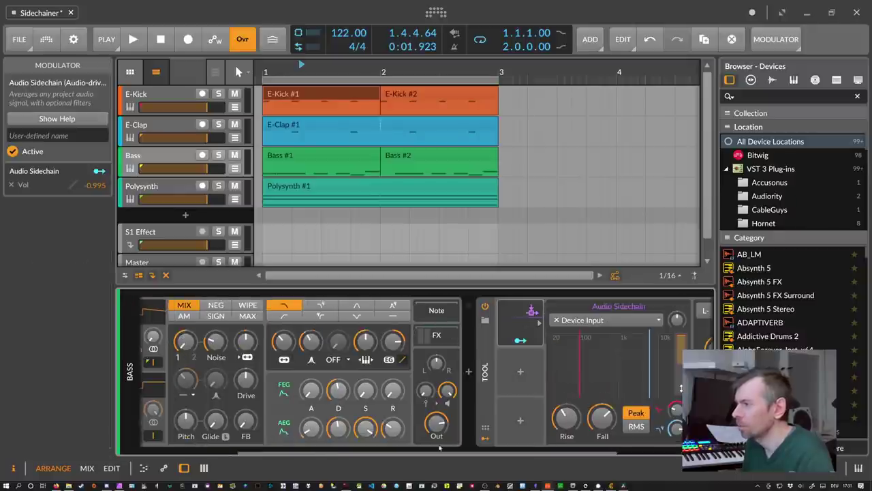
Set the Audio Sidechain's source to the E-Kick track's POST signal.
click(451, 323)
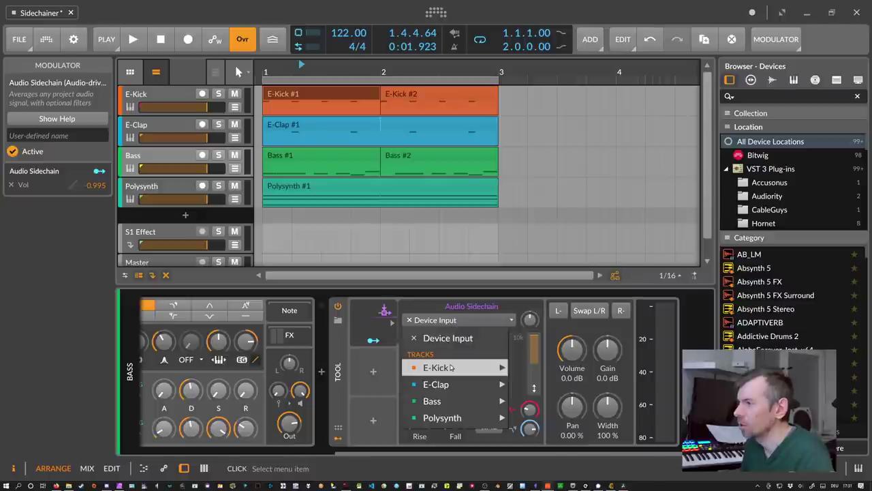
mouse_move(456, 367)
click(562, 384)
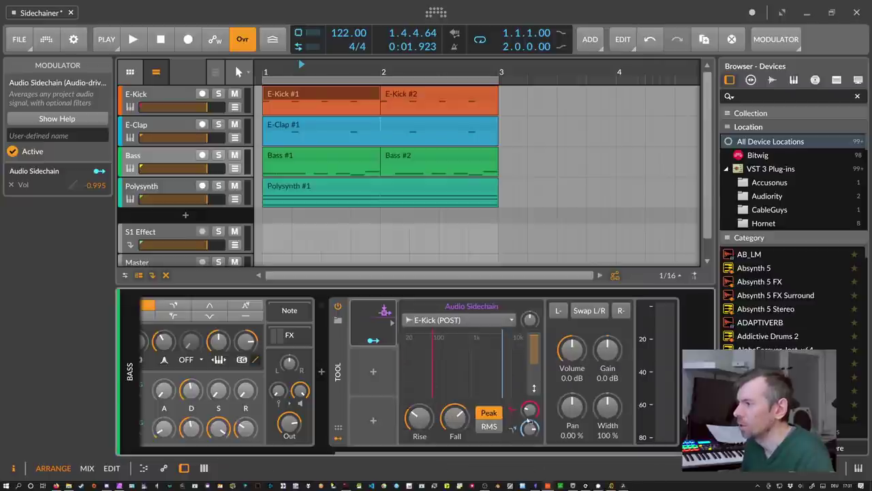
Narrow the Audio Sidechain filter to the low frequencies, set Rise to 1.65 ms, and audition the loop.
drag(530, 428, 529, 447)
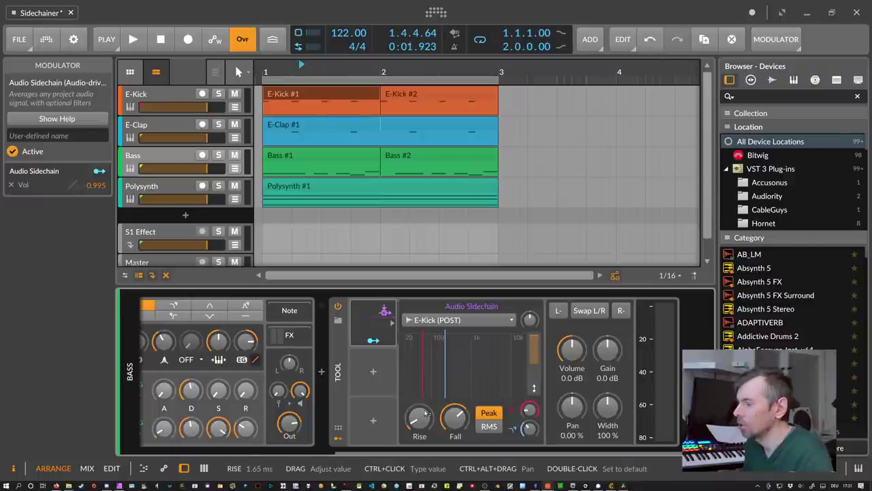
key(space)
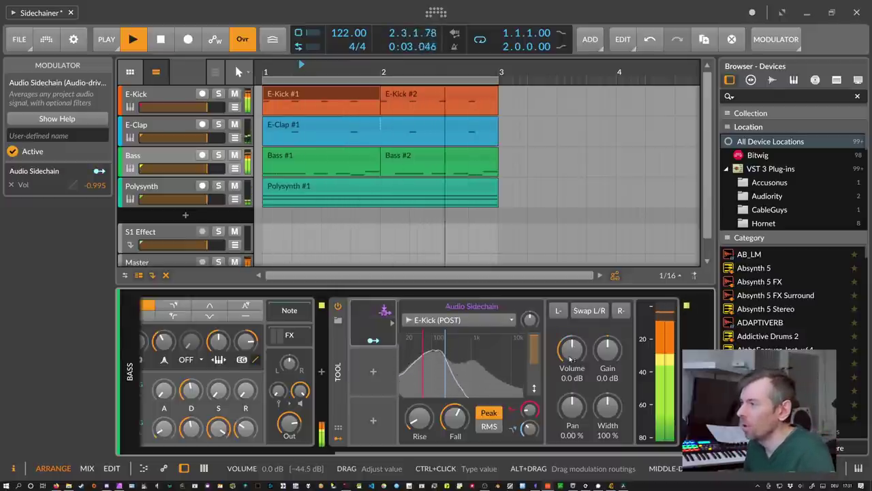
key(space)
Copy the Bass track's Tool device with its Audio Sidechain to the Polysynth track, placing it after the synth.
click(339, 351)
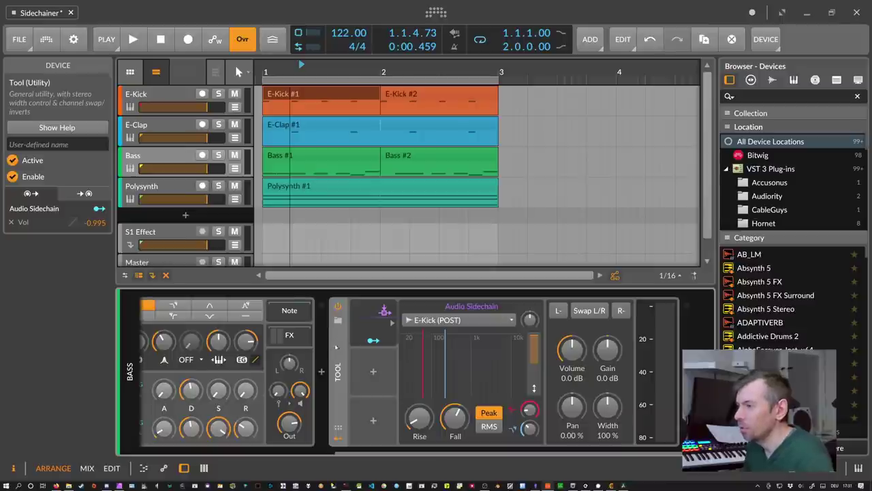
click(149, 190)
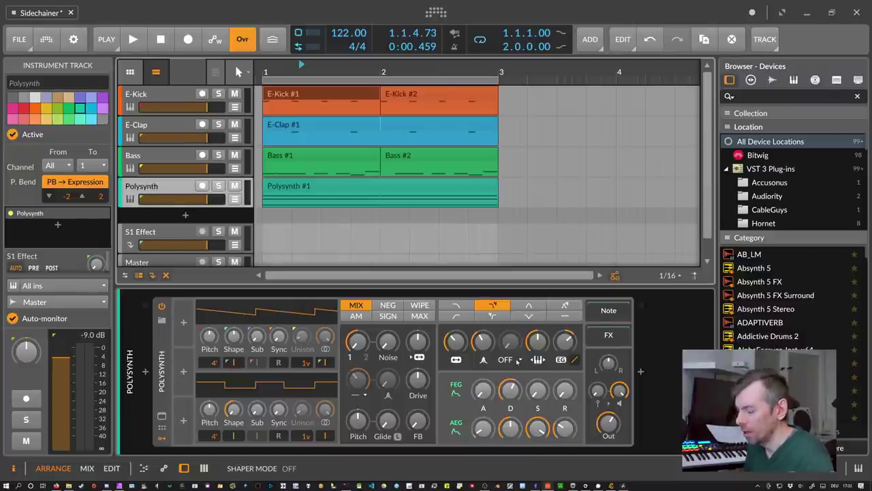
key(ctrl+v)
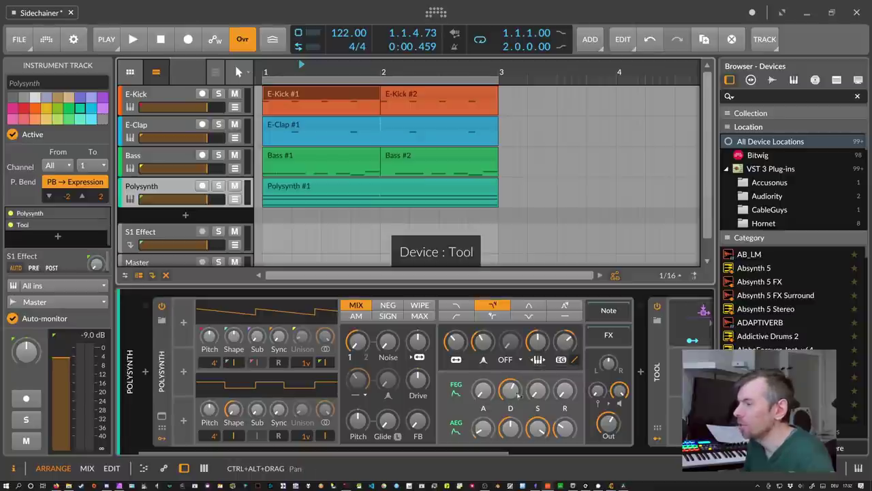
drag(447, 454, 634, 453)
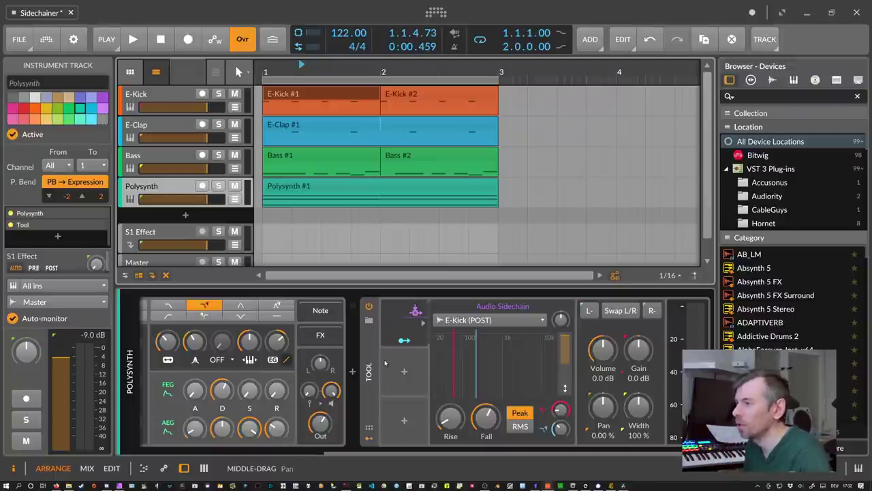
drag(409, 453, 224, 453)
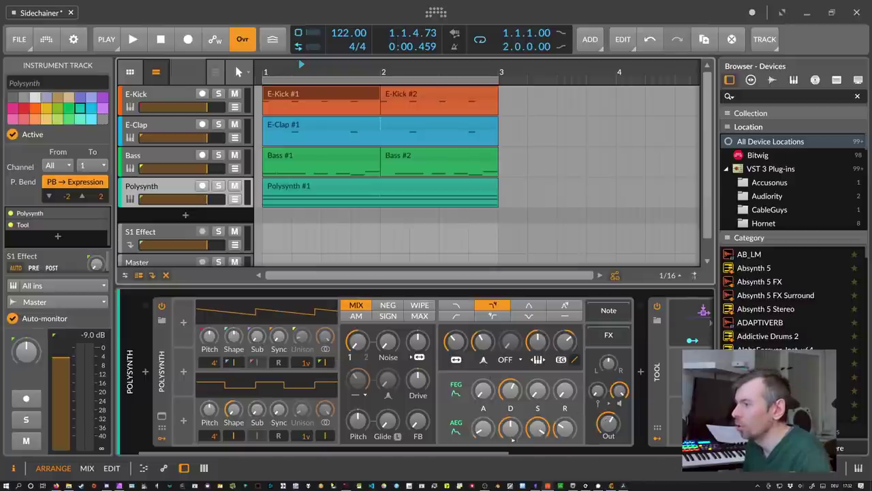
drag(473, 452, 527, 452)
scroll(563, 451, down, 5)
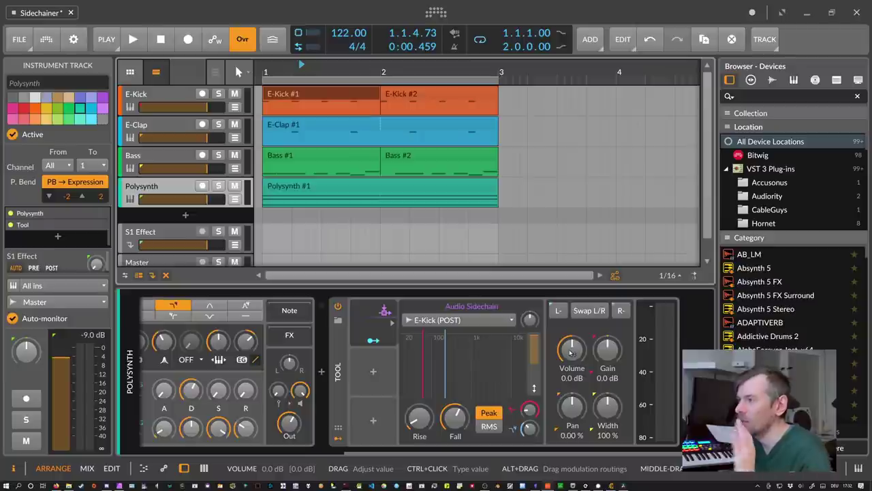
Paste a copy of the Tool device with its Audio Sidechain onto the E-Clap track, after the synth.
click(343, 352)
click(172, 133)
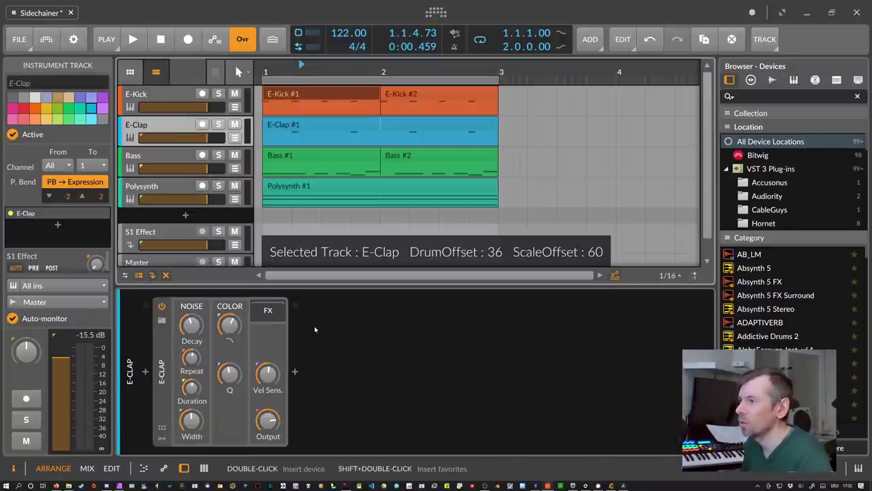
key(ctrl+v)
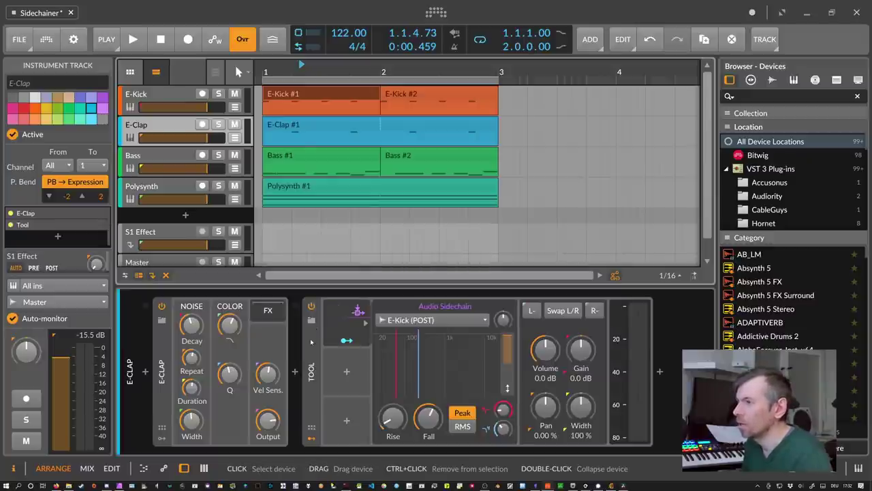
Delete the Tool devices from the E-Clap, Polysynth and Bass tracks.
click(311, 344)
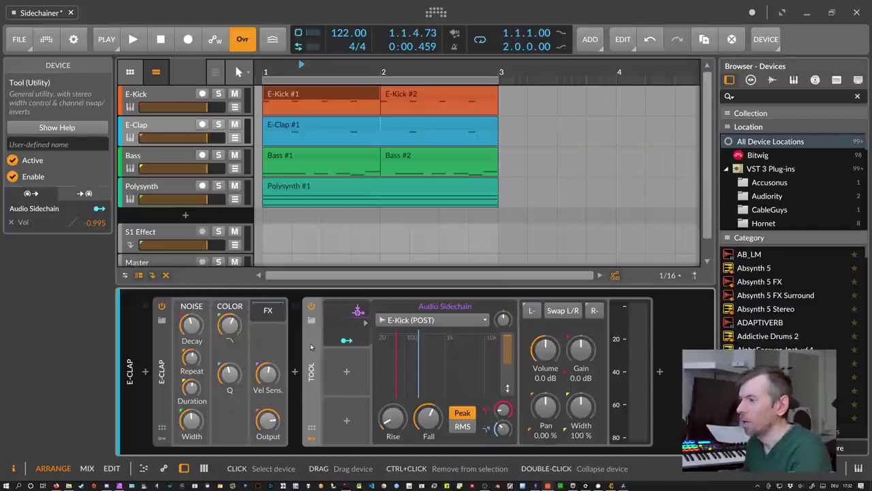
key(Delete)
key(Down)
key(Down)
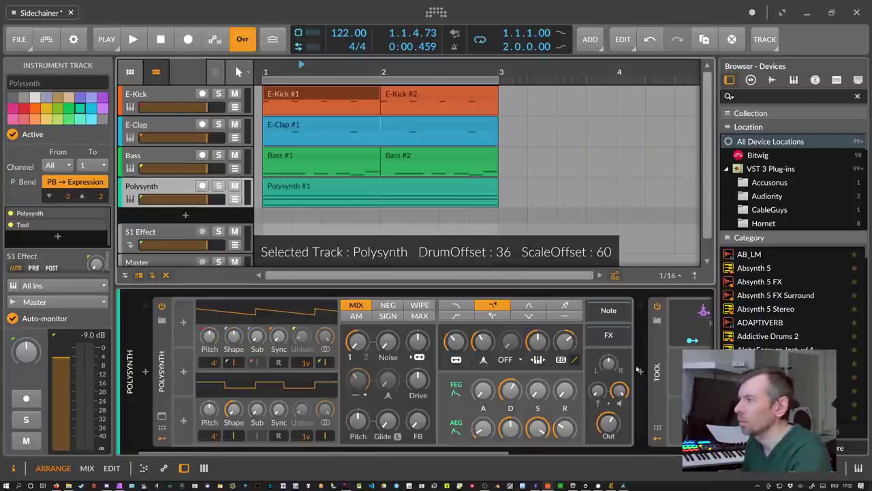
key(Right)
key(Delete)
key(Up)
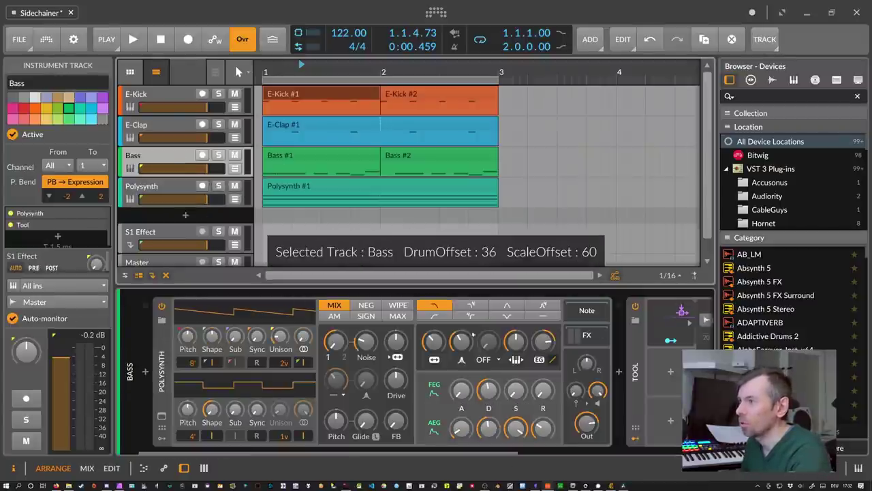
key(Right)
key(Delete)
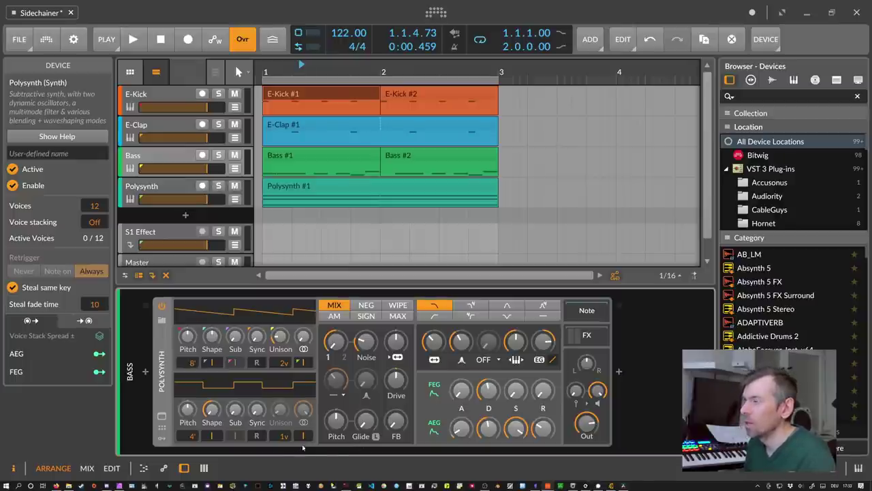
Insert an EQ+ after the Bass track's synth and a Tool device after the EQ+.
click(618, 372)
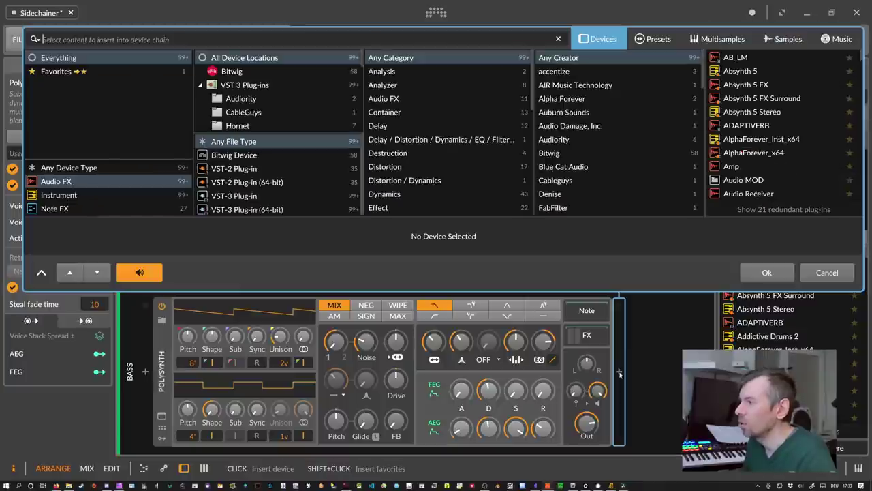
text(eq)
key(Return)
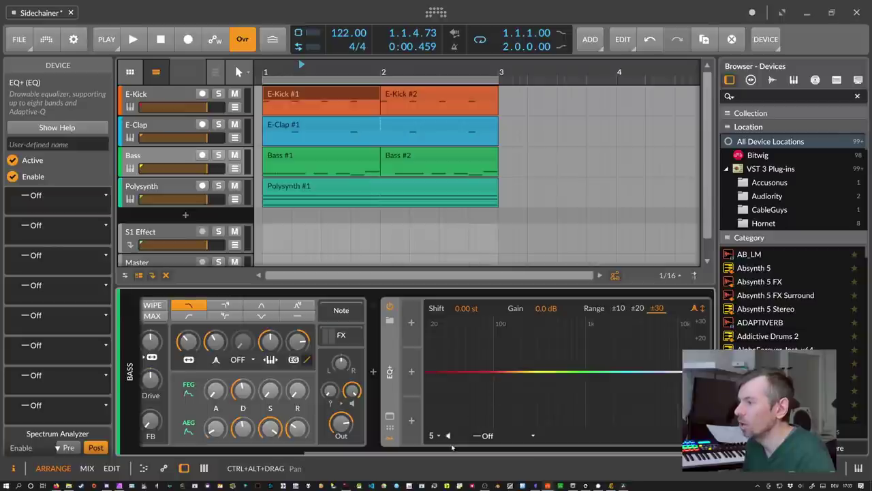
scroll(521, 419, down, 1)
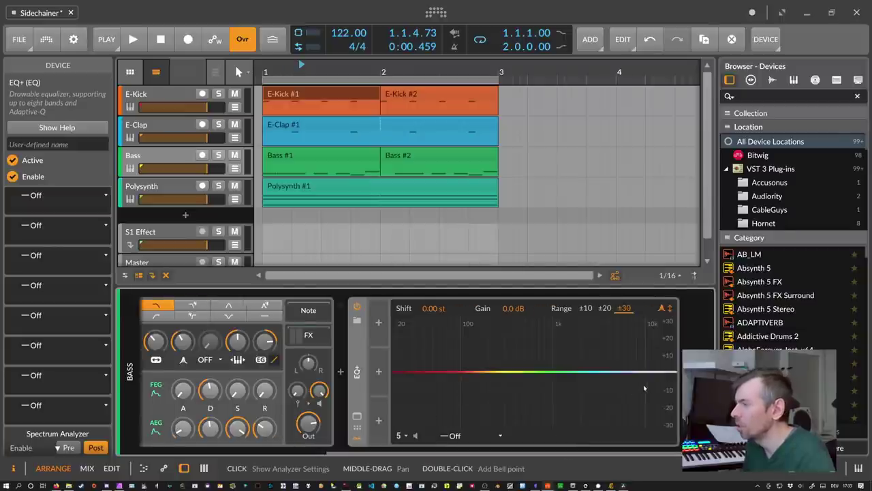
click(685, 372)
text(tool)
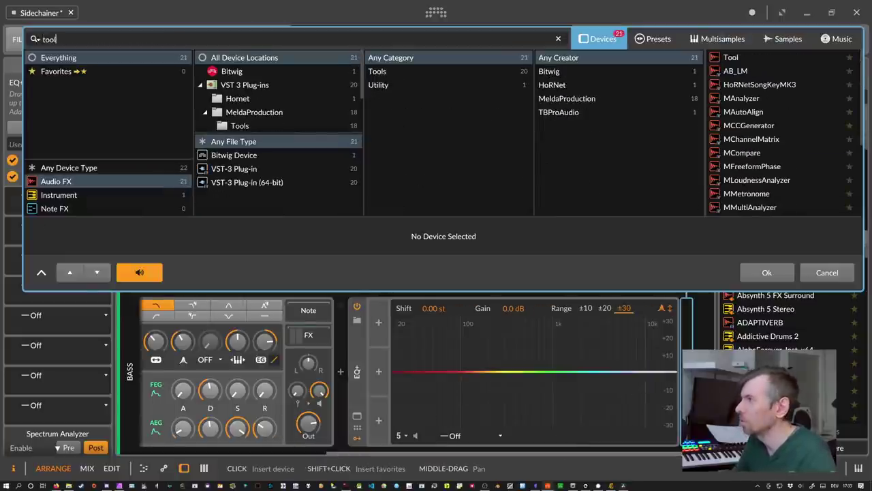
key(Down)
key(Return)
scroll(636, 451, down, 2)
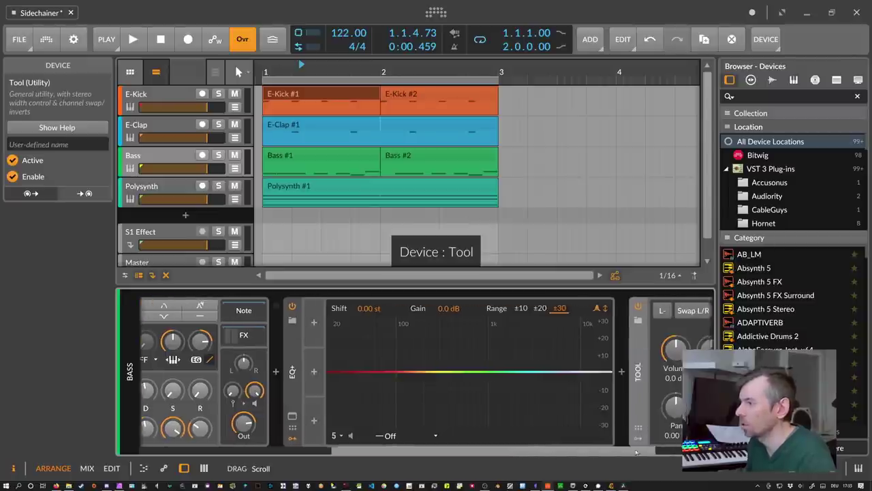
scroll(638, 452, down, 2)
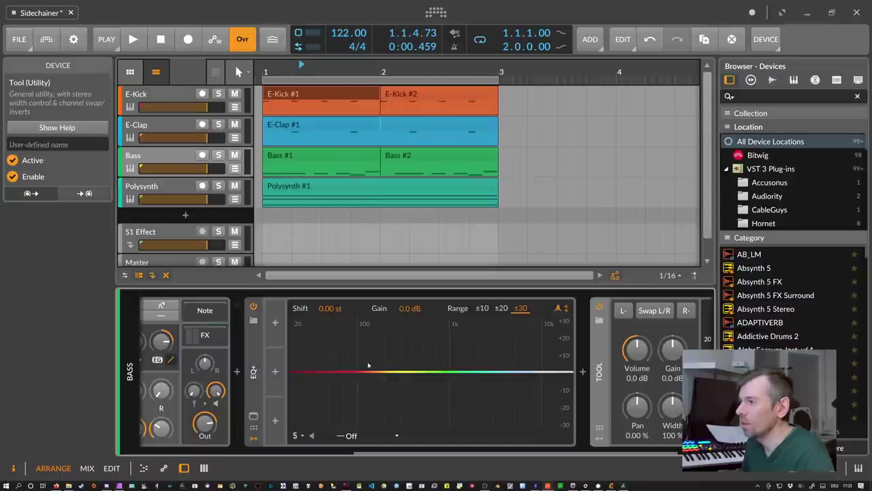
Set the EQ+ spectrum analyzer's reference to E-Kick (POST) and play the loop to compare the kick and bass spectra.
key(space)
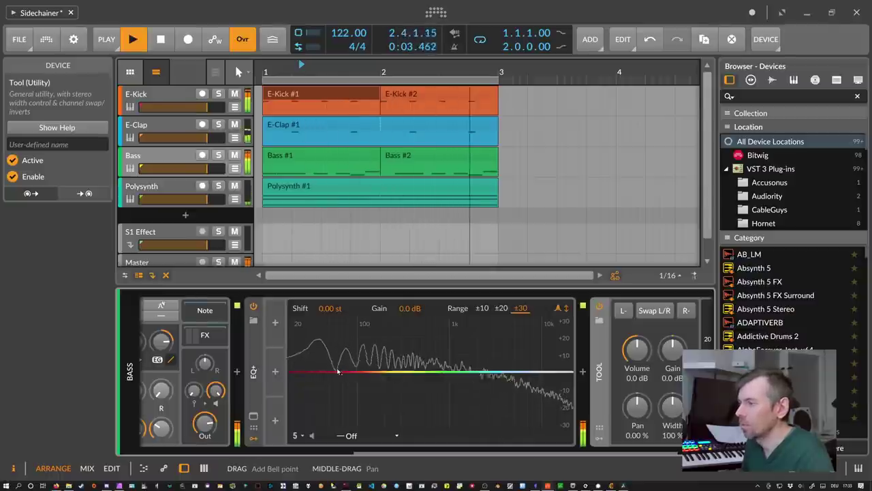
key(space)
click(255, 358)
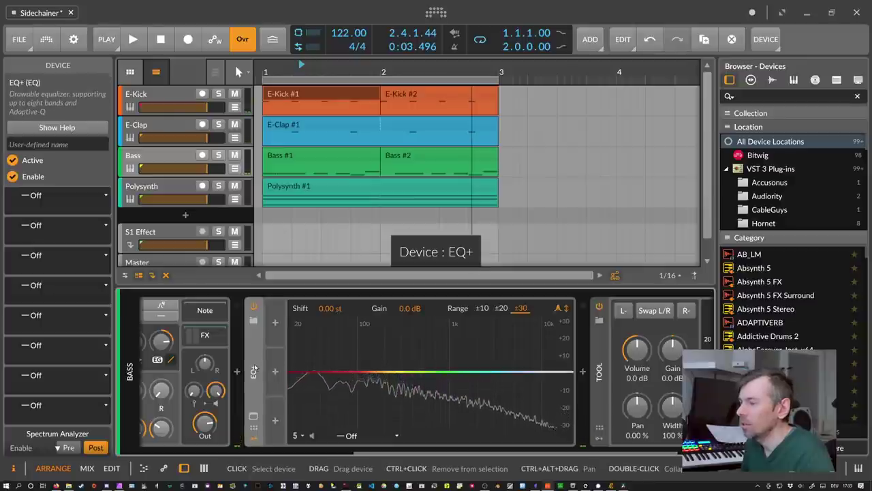
scroll(80, 375, down, 3)
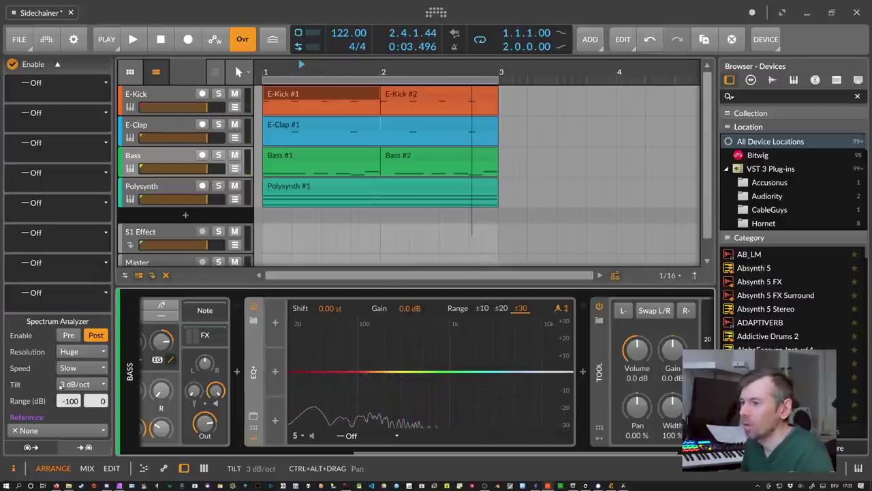
click(45, 431)
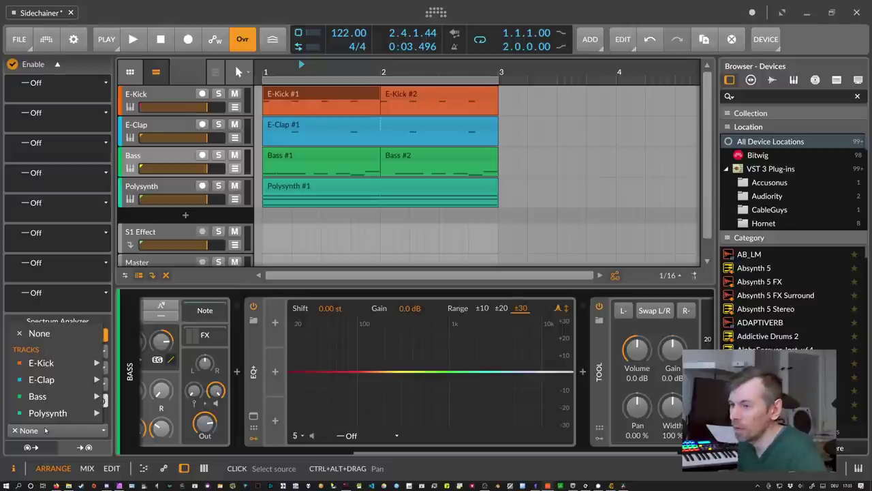
mouse_move(61, 368)
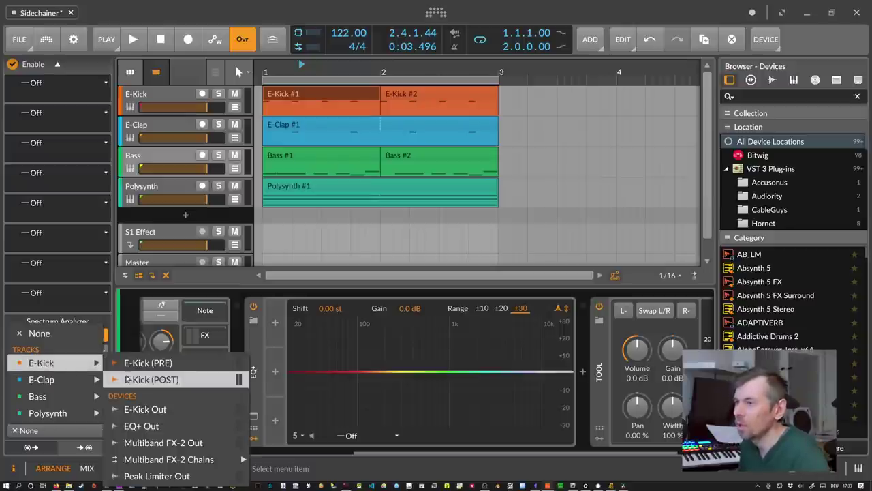
click(154, 379)
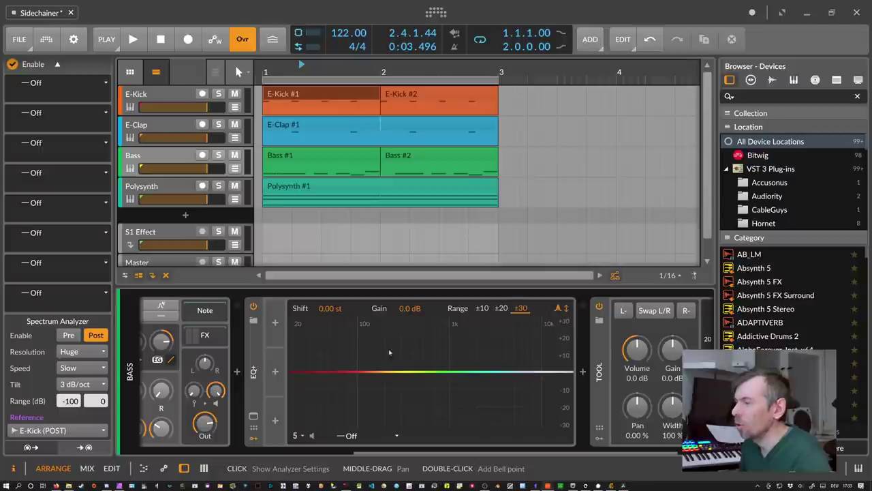
key(space)
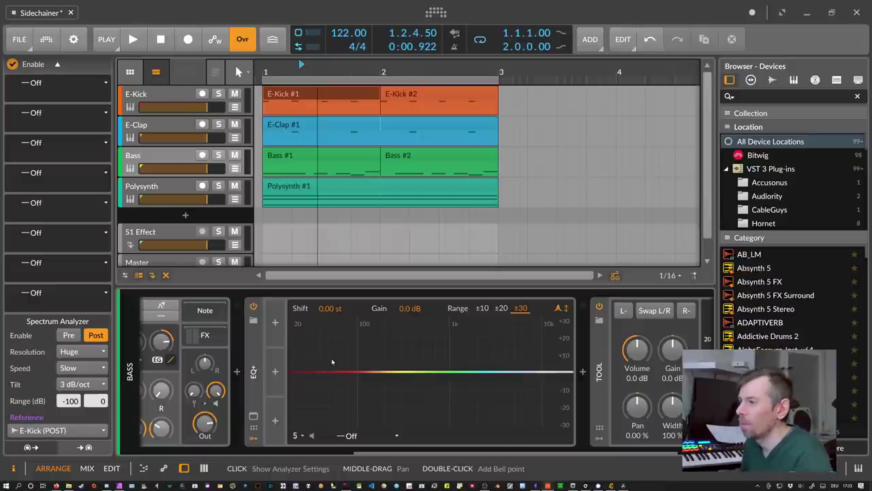
Add an Audio Sidechain modulator to the Bass track's EQ+.
click(275, 323)
text(audio)
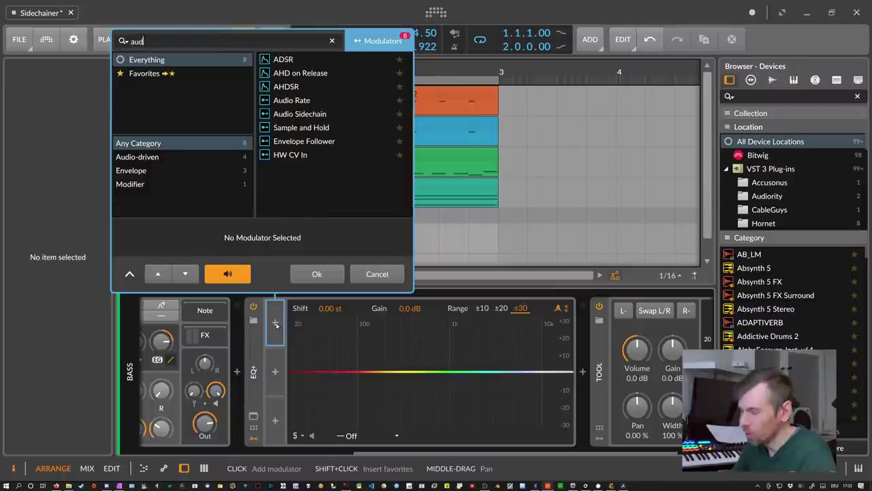
key(Down)
key(Down)
key(Return)
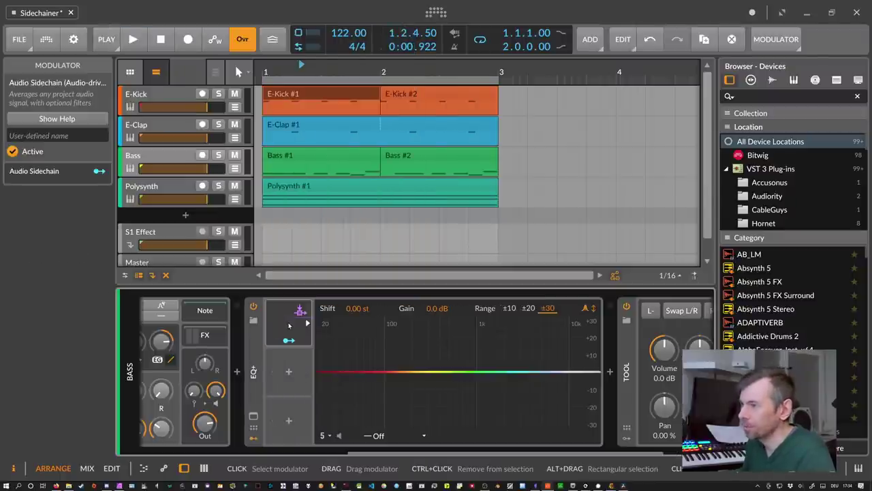
Add a bell band at about 100 Hz and map the Audio Sidechain to its gain with an amount of -23.45.
double_click(365, 374)
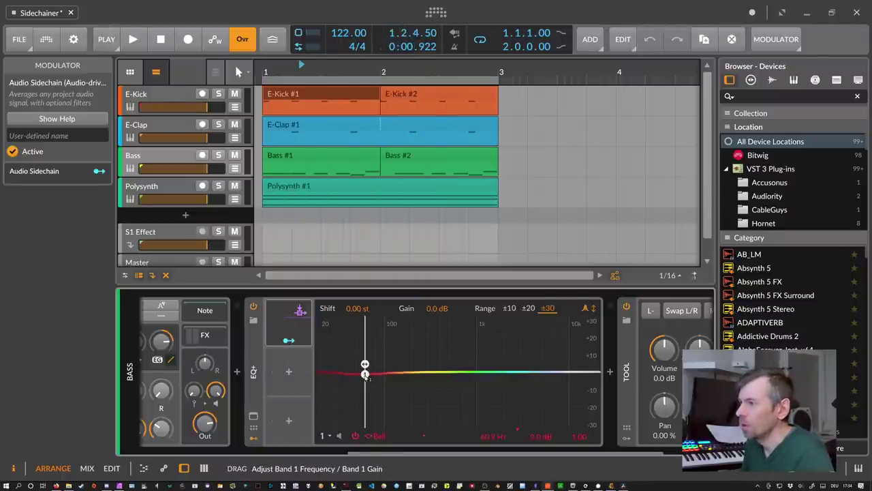
drag(366, 376, 384, 371)
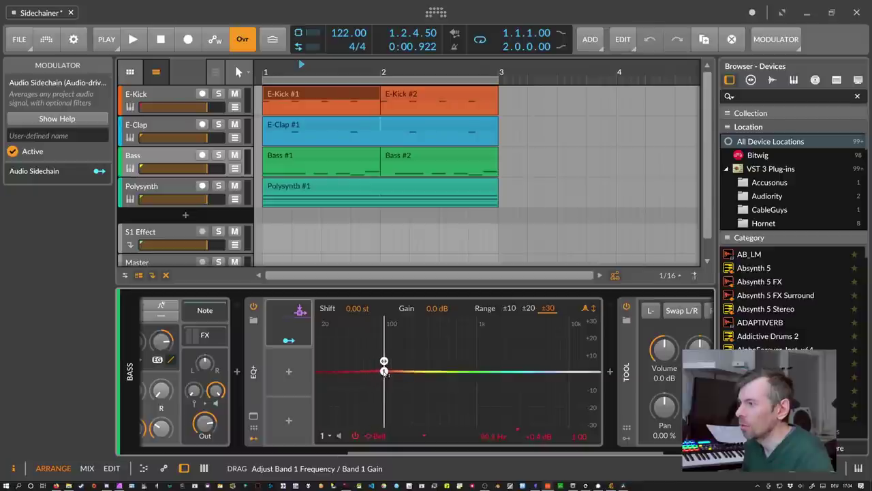
click(289, 340)
drag(535, 435, 535, 463)
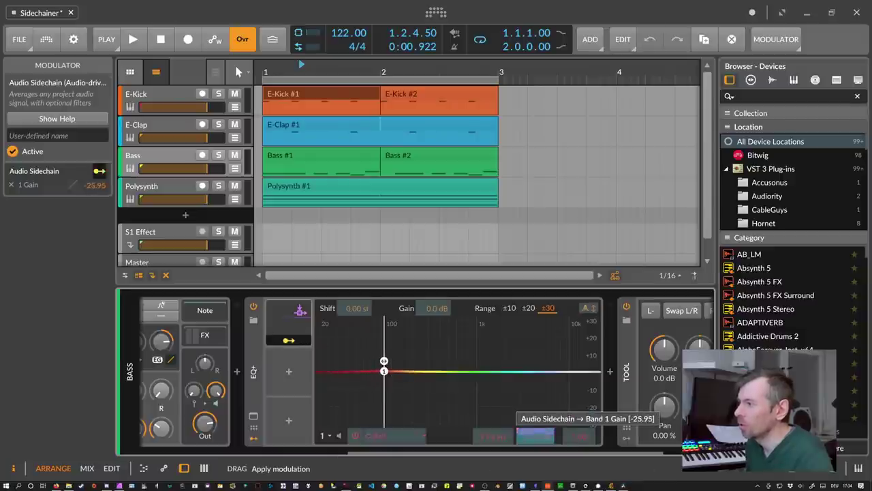
click(289, 340)
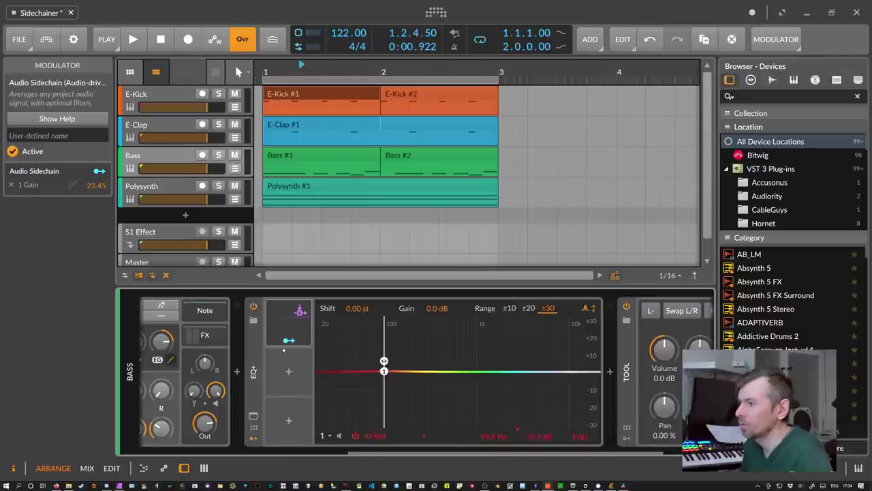
Set the EQ+ Audio Sidechain's source to E-Kick (POST) and narrow its filter to the low frequencies.
click(284, 350)
mouse_move(382, 451)
mouse_down()
mouse_move(450, 451)
mouse_move(381, 451)
mouse_up()
click(272, 320)
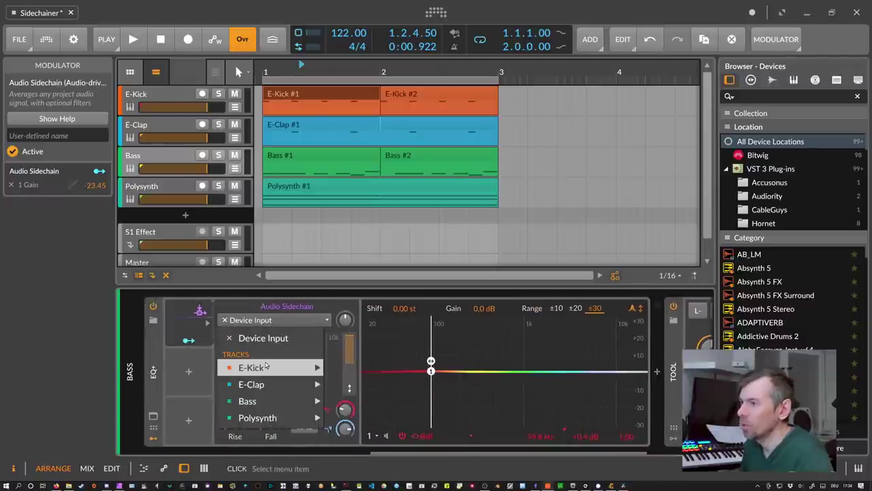
mouse_move(266, 367)
click(341, 329)
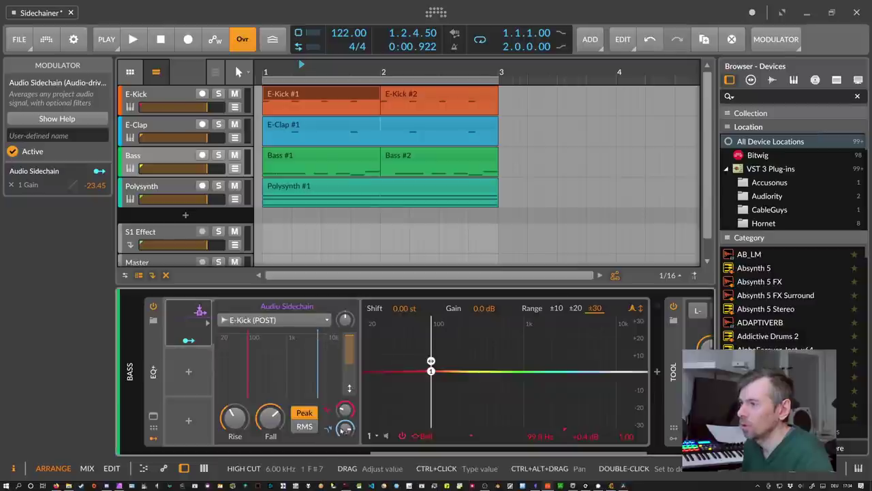
drag(344, 428, 345, 449)
mouse_move(345, 409)
mouse_down()
mouse_move(345, 440)
mouse_move(348, 420)
mouse_up()
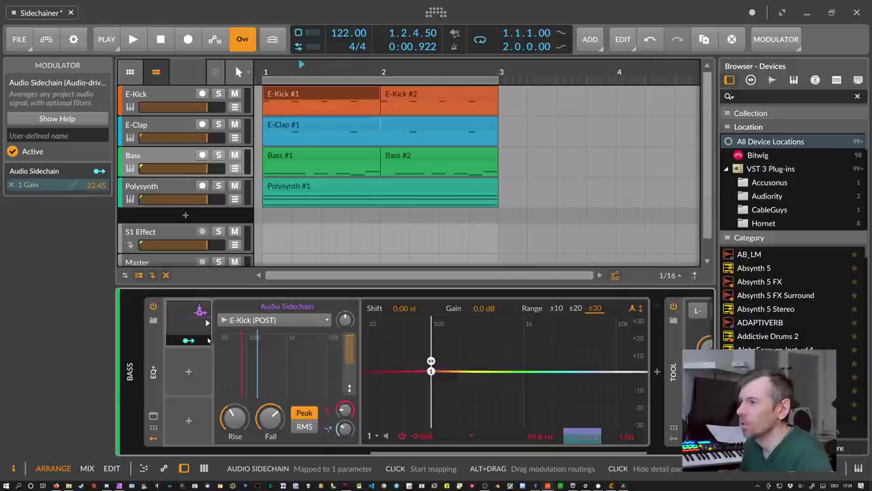
Audition the loop and move the EQ+ bell band to about 58.4 Hz with 0.0 dB gain.
key(space)
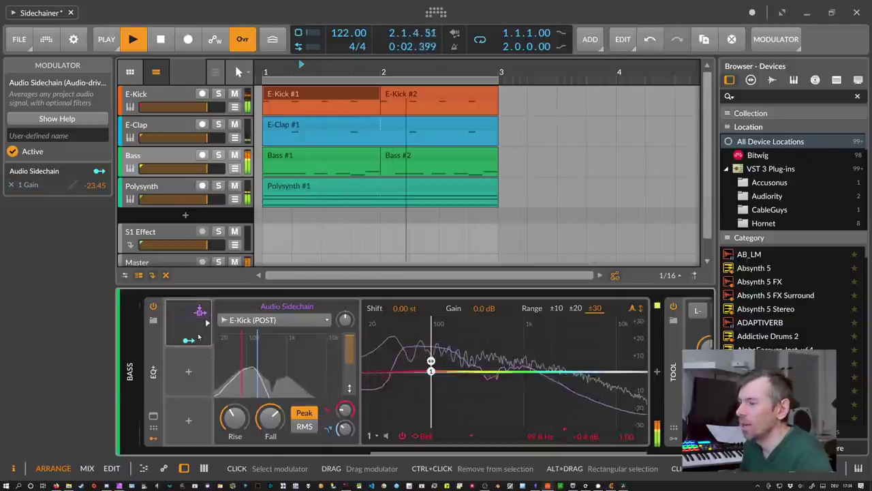
key(space)
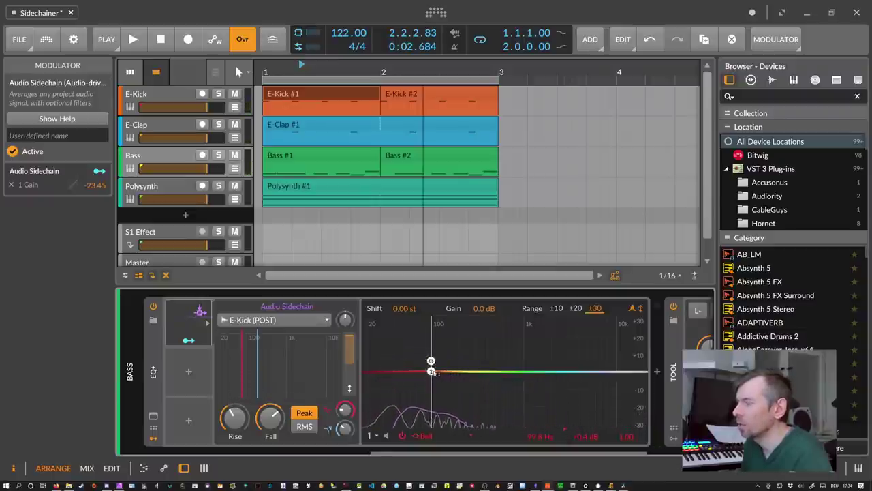
drag(432, 372, 409, 372)
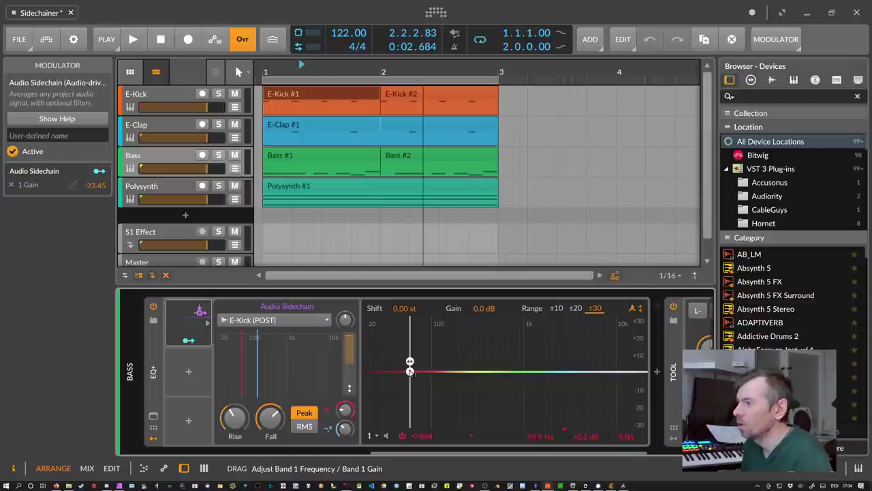
key(space)
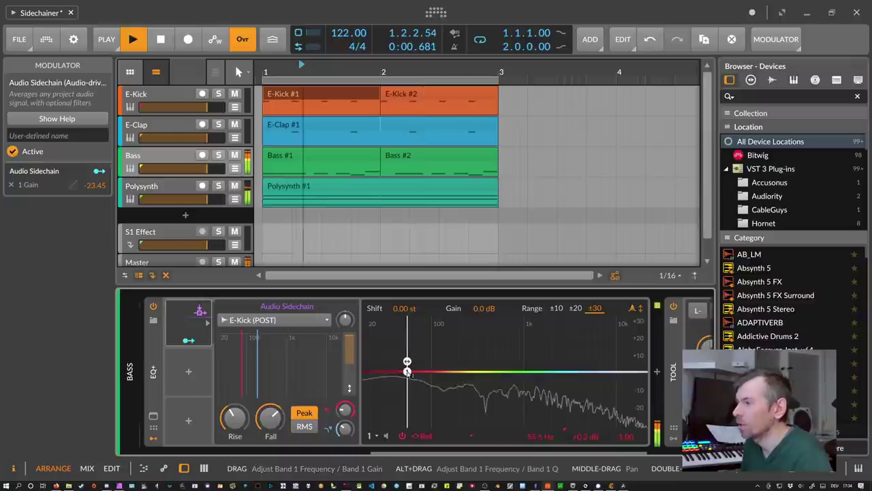
drag(409, 371, 409, 371)
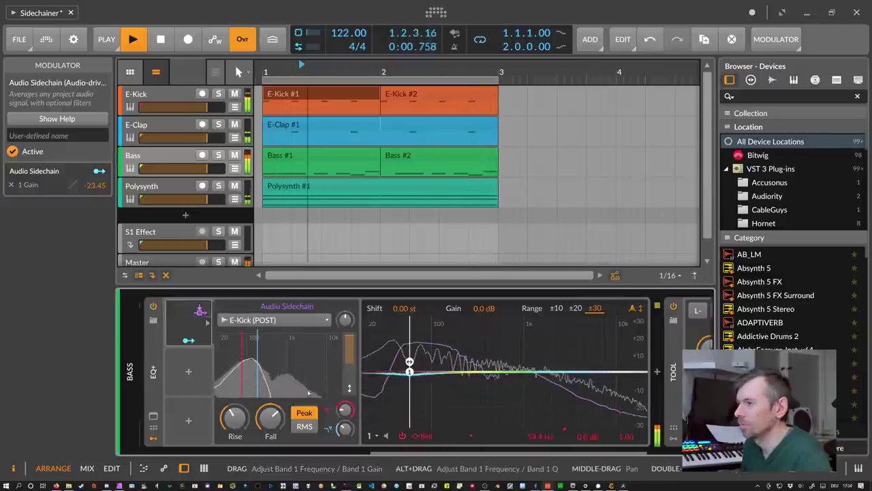
Shorten the Audio Sidechain's Rise, adjust its Fall and hide the modulator's details.
drag(235, 417, 271, 430)
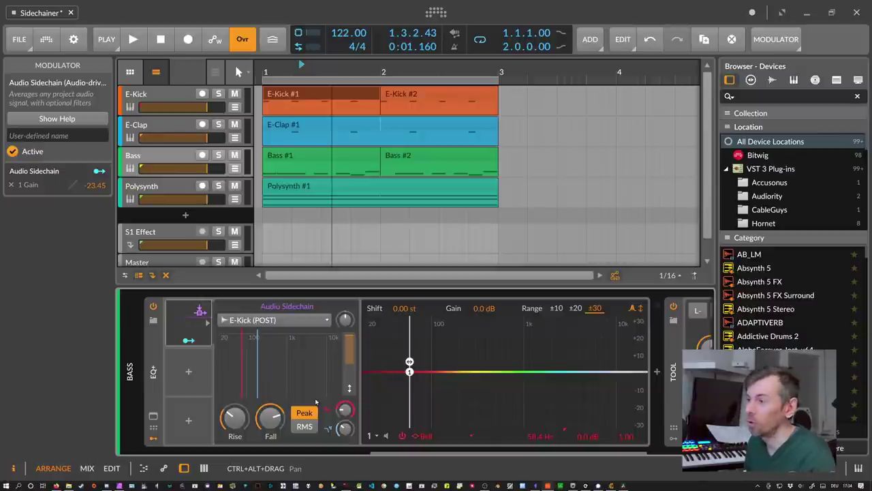
click(196, 326)
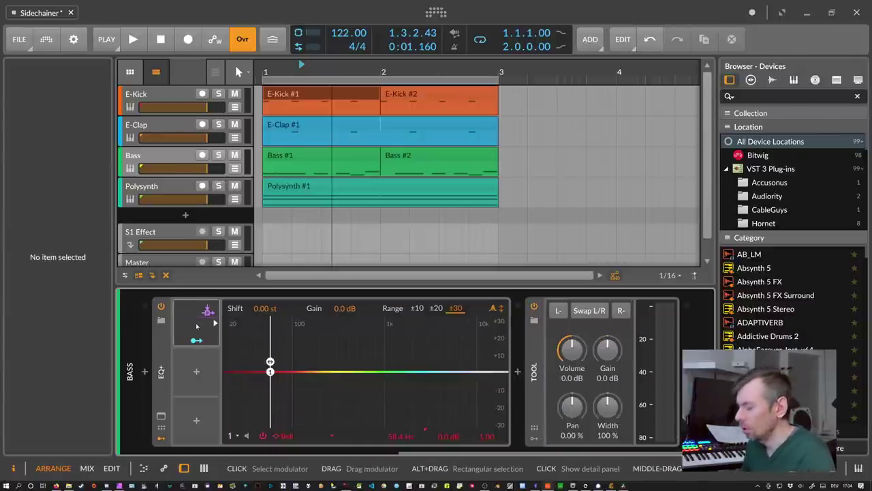
Delete the EQ+ device from the Bass track's device chain.
click(196, 327)
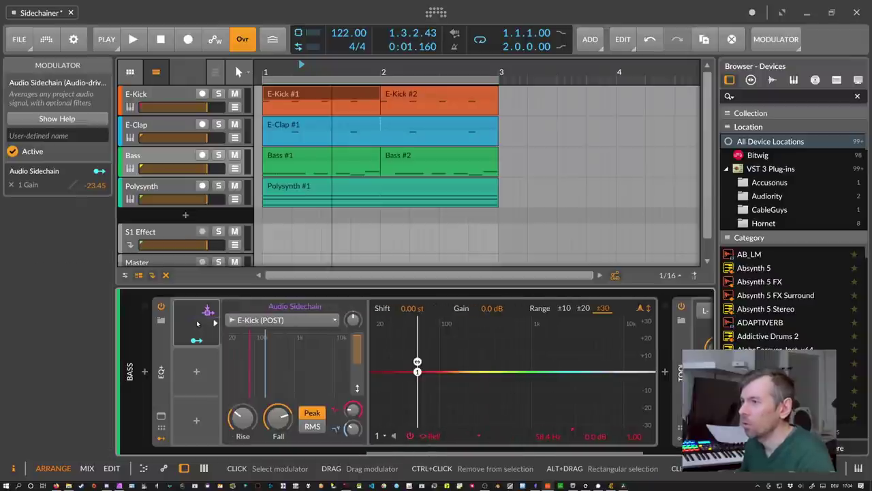
click(197, 327)
click(195, 344)
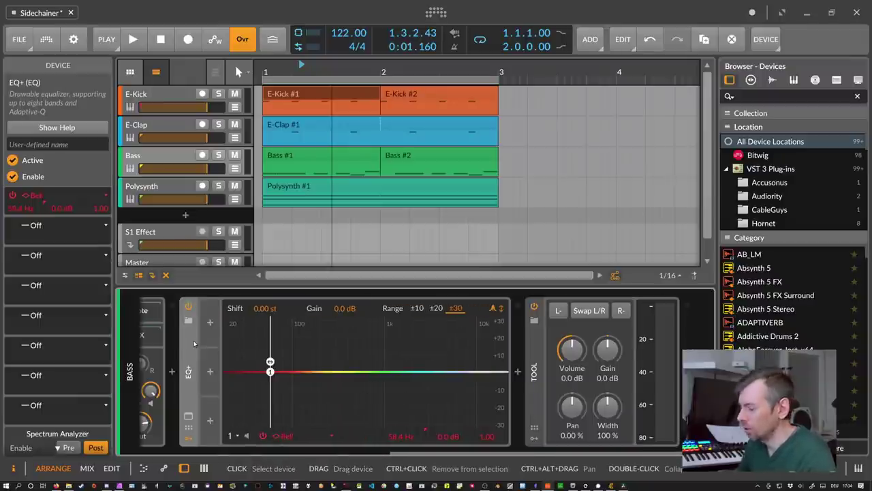
key(Delete)
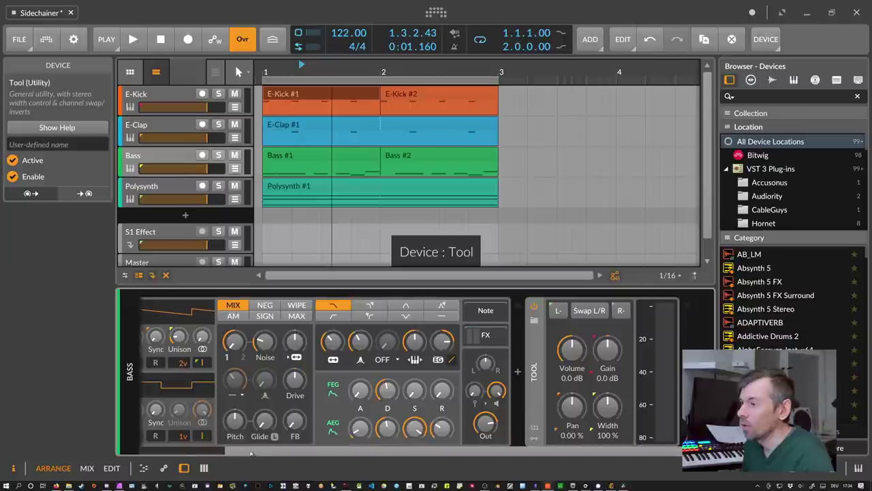
Insert a Transient Control device before the Tool on the Bass track and audition the loop briefly.
click(519, 377)
text(trans)
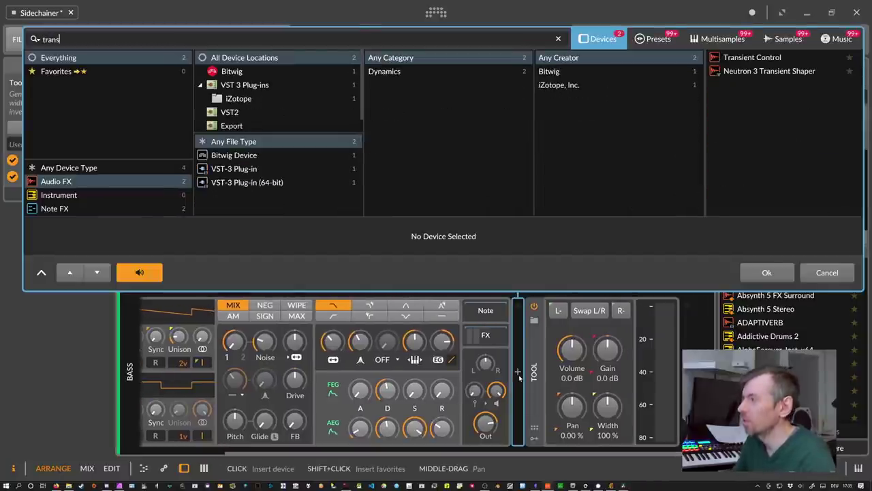
key(Return)
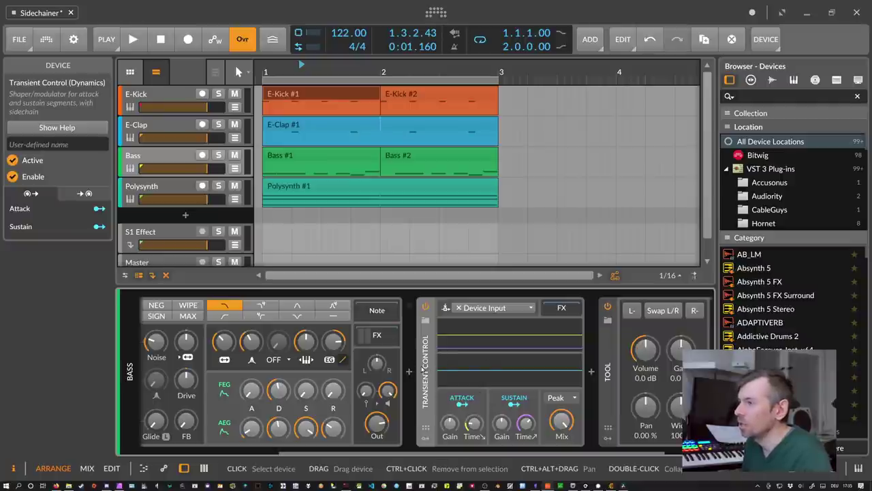
key(space)
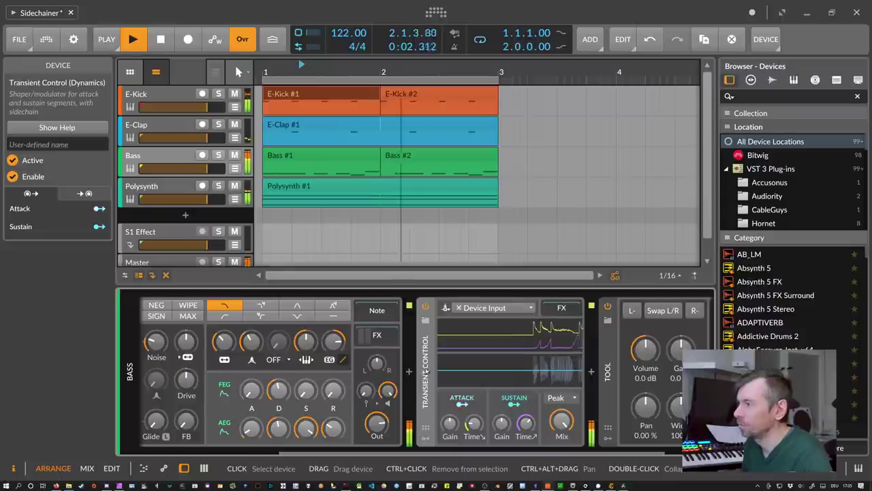
key(space)
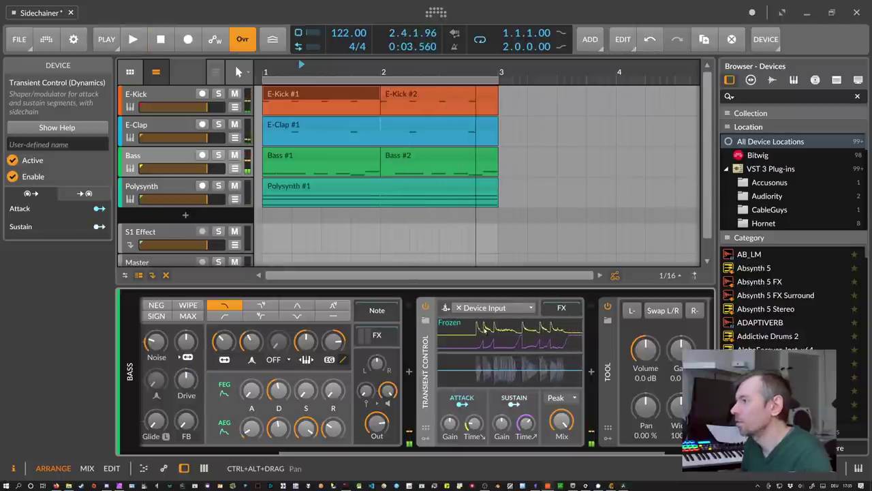
mouse_move(482, 369)
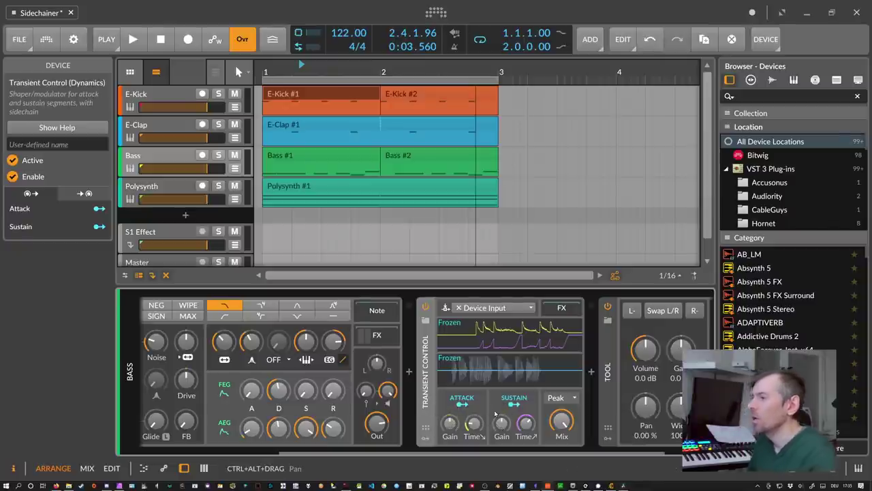
Set the Transient Control's sidechain input to E-Kick (POST).
click(473, 308)
click(470, 309)
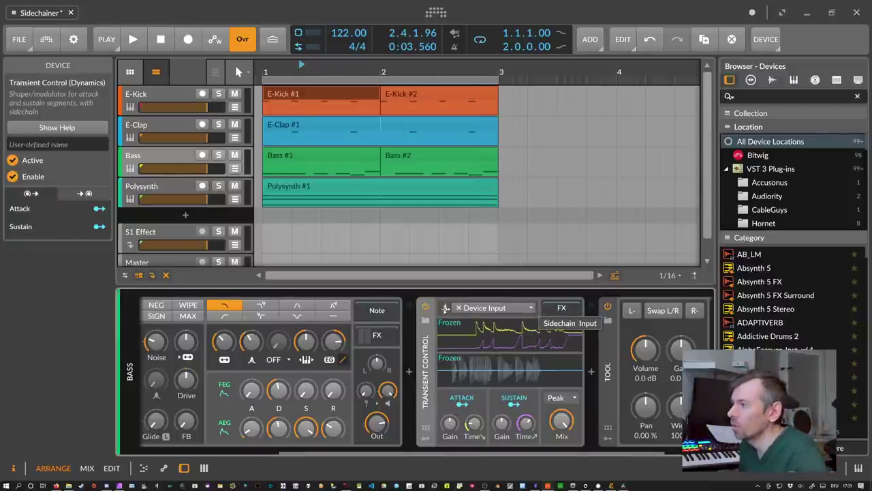
click(480, 308)
mouse_move(548, 357)
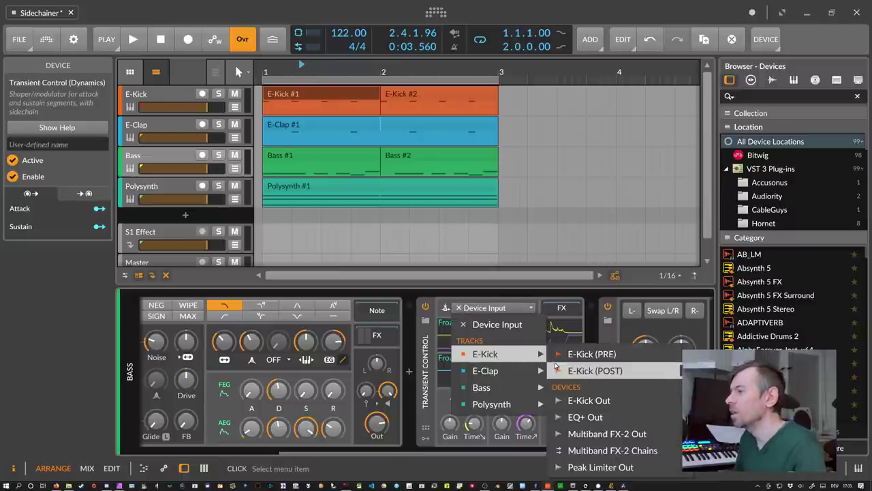
click(587, 370)
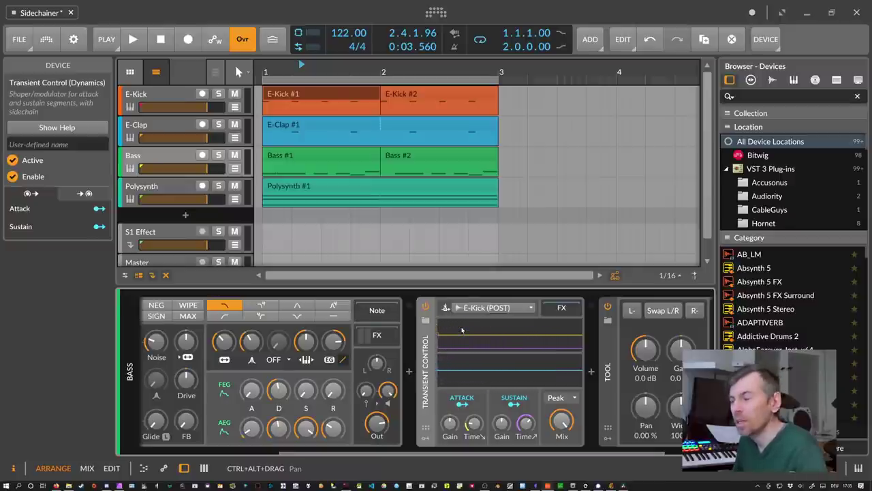
While auditioning the loop, set the Transient Control's Attack Gain to -200 % and its Attack Time to about 57.1 ms.
key(space)
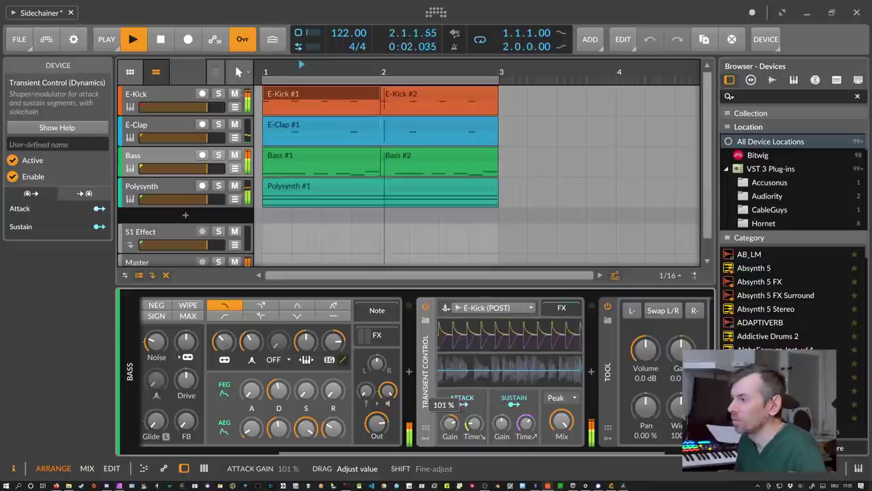
mouse_move(450, 422)
mouse_down()
mouse_move(450, 412)
mouse_move(450, 424)
mouse_up()
key(space)
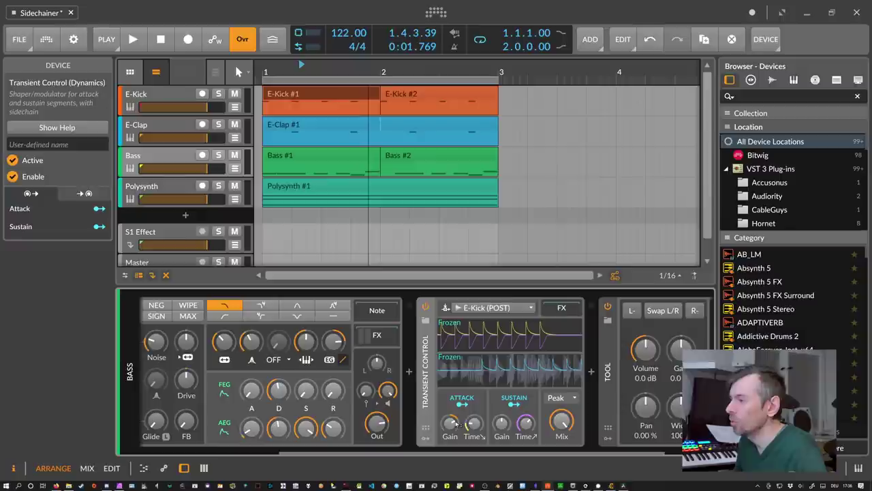
drag(450, 423, 450, 423)
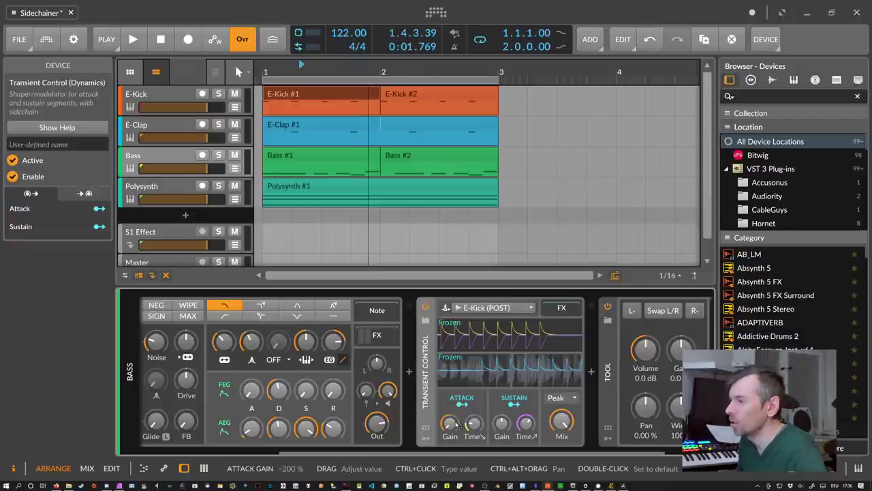
key(space)
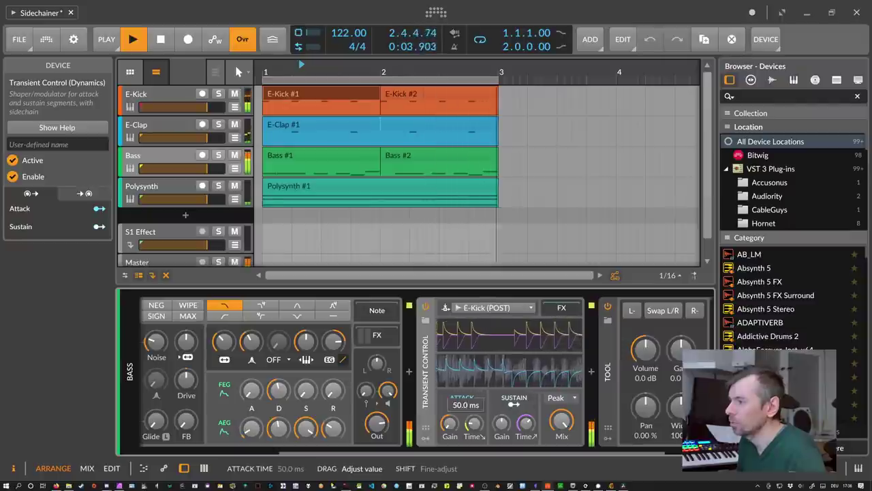
drag(474, 423, 476, 424)
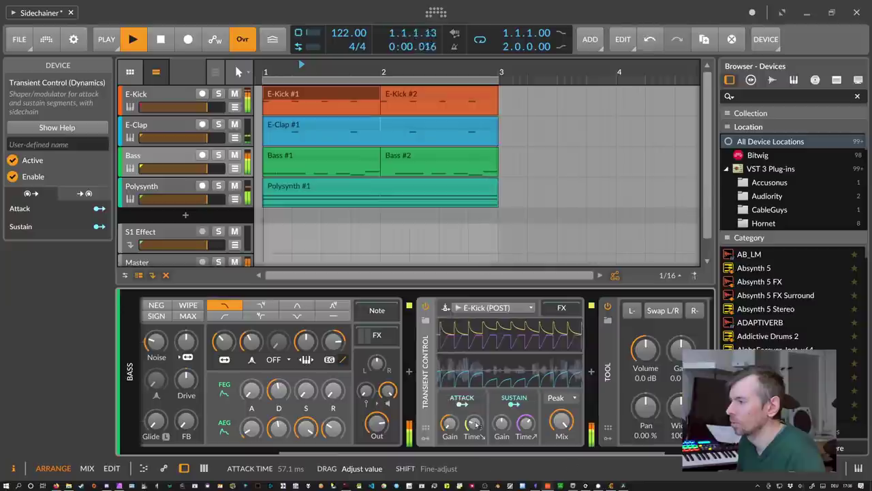
key(space)
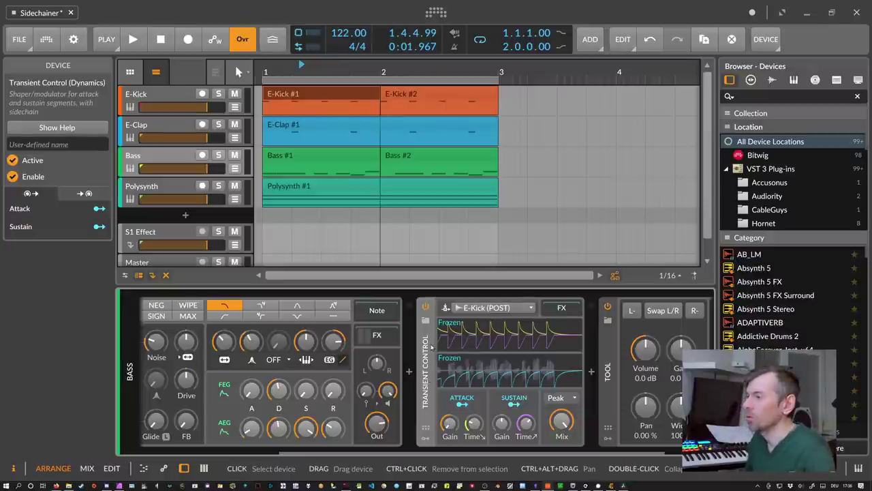
Delete the Transient Control device from the Bass track.
key(Delete)
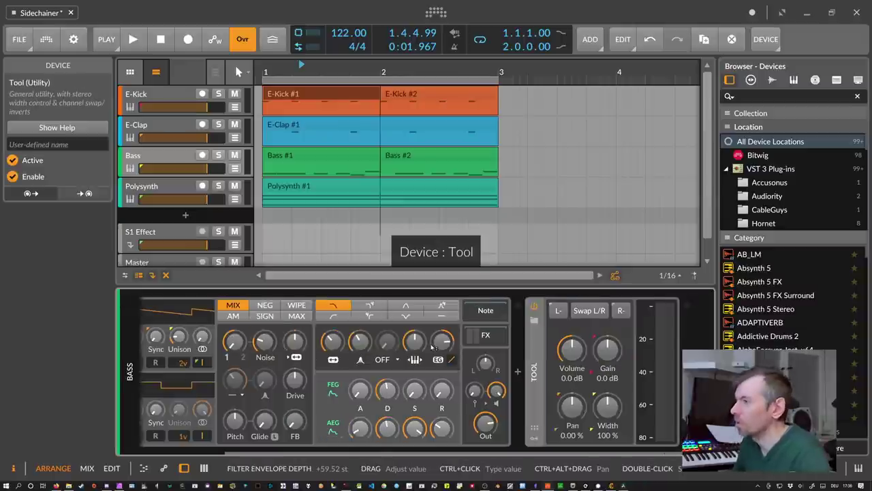
drag(382, 450, 330, 450)
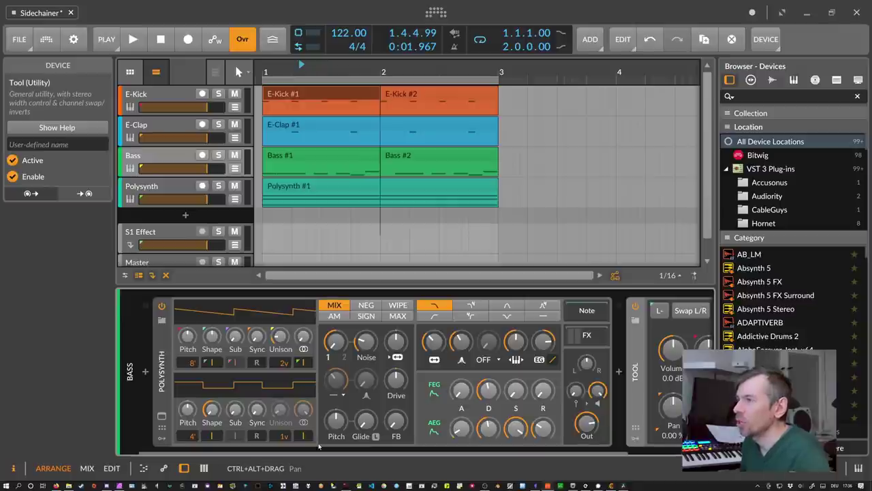
Solo the Polysynth track and audition it on its own.
click(191, 187)
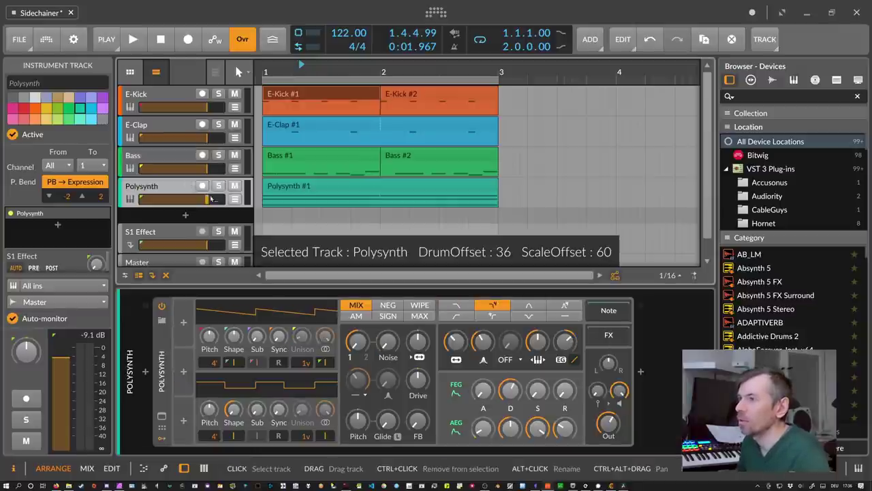
click(218, 186)
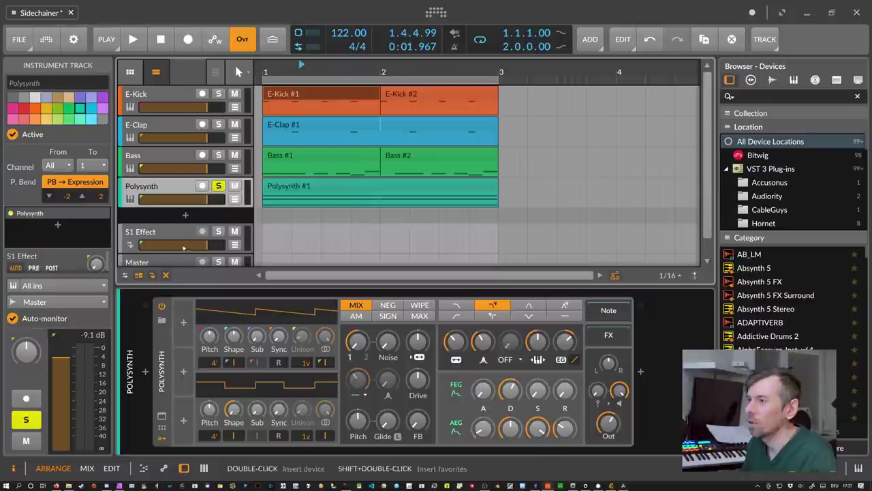
key(space)
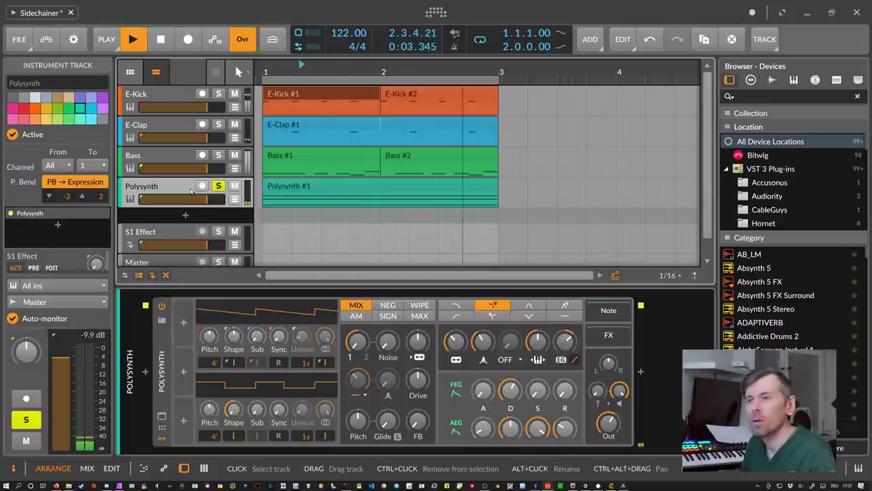
key(space)
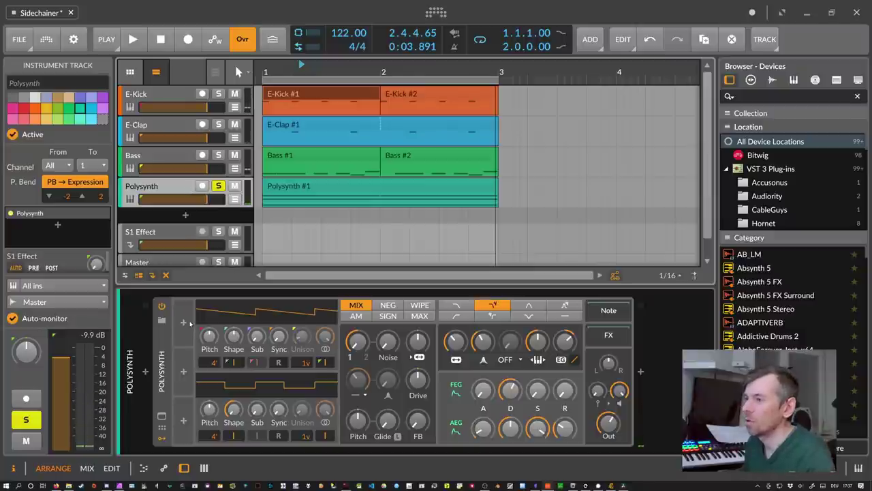
Add an Audio Sidechain modulator to the Polysynth device on the Polysynth track.
click(183, 325)
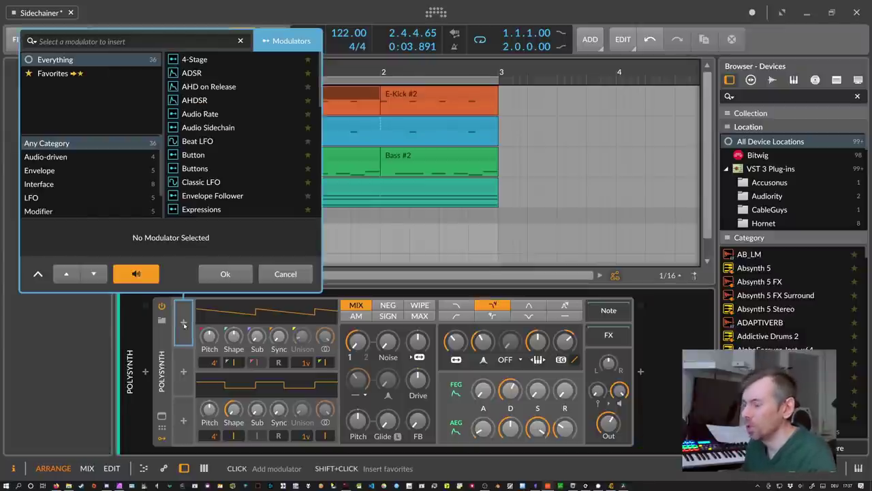
text(adu)
key(BackSpace)
key(BackSpace)
key(BackSpace)
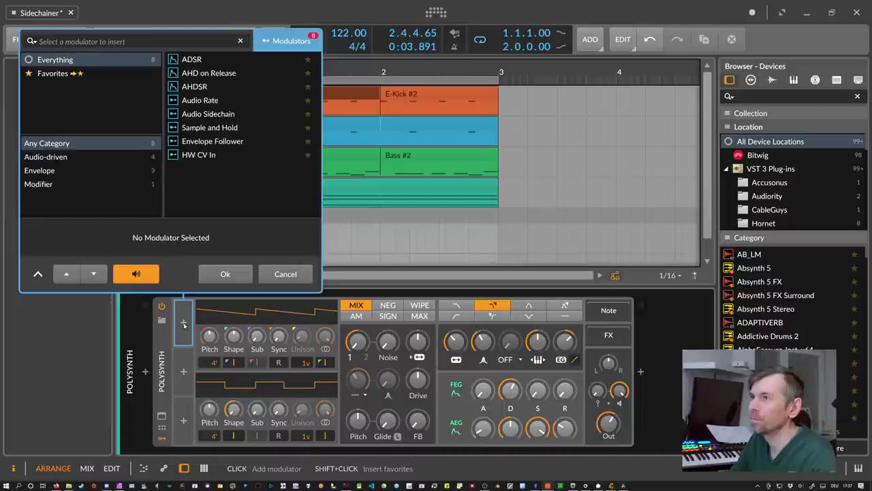
text(audi)
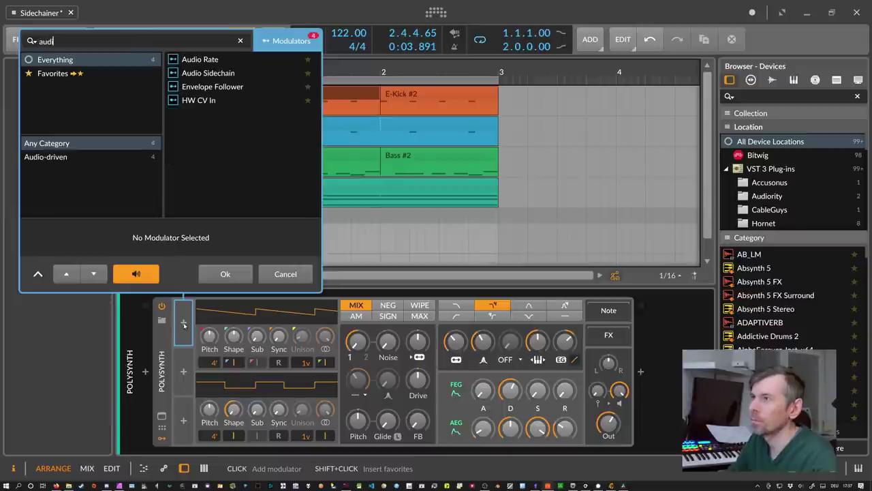
key(Down)
key(Down)
key(Return)
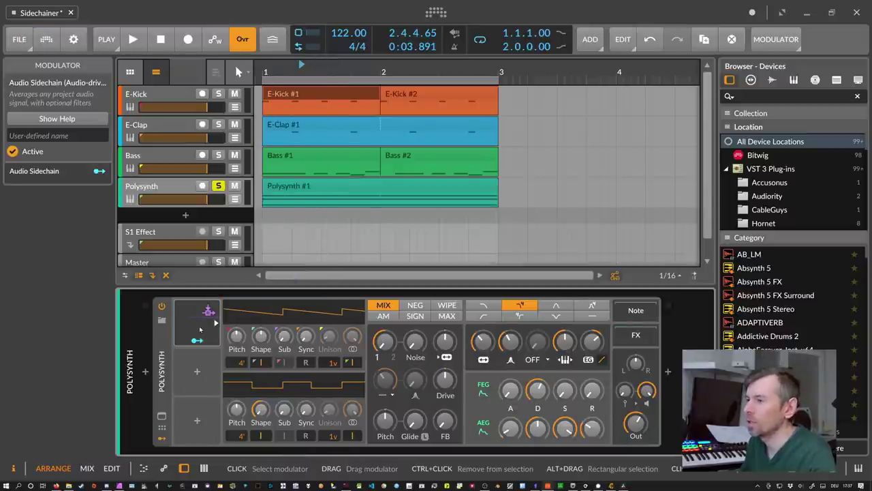
Set the Audio Sidechain's source to E-Kick (POST) and lower its high-cut filter to keep only the low frequencies.
click(200, 330)
click(259, 320)
mouse_move(278, 367)
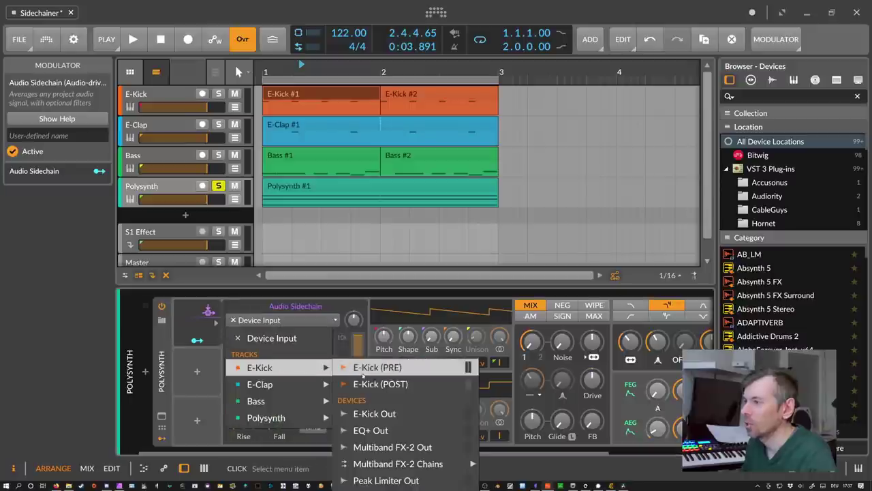
click(379, 384)
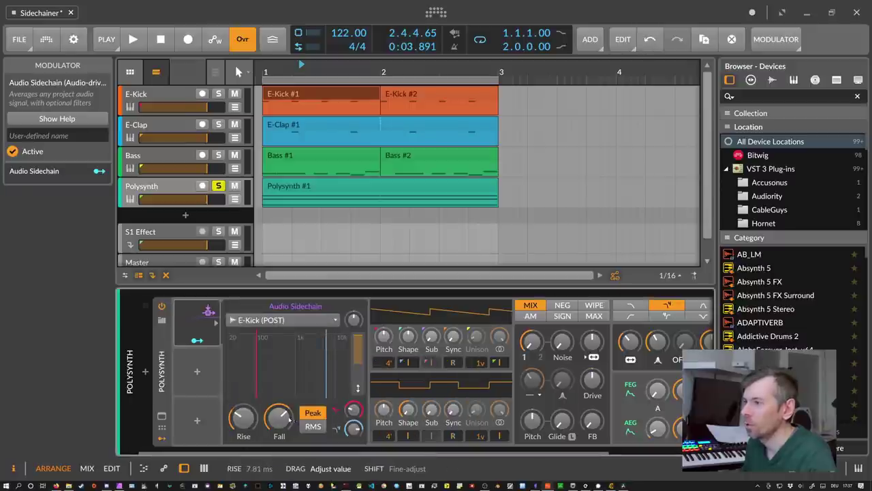
drag(354, 427, 354, 450)
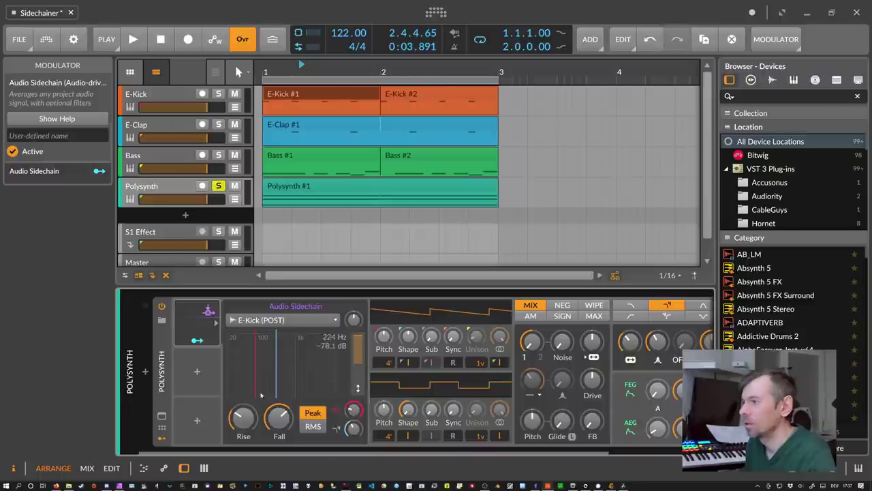
Map the Audio Sidechain to the Polysynth's filter frequency with an amount of +85.25.
click(197, 340)
scroll(341, 368, right, 3)
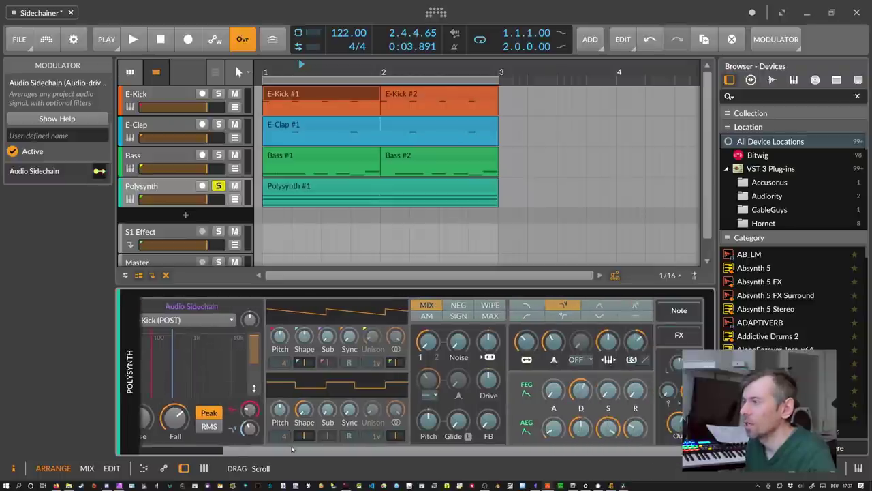
drag(525, 341, 524, 327)
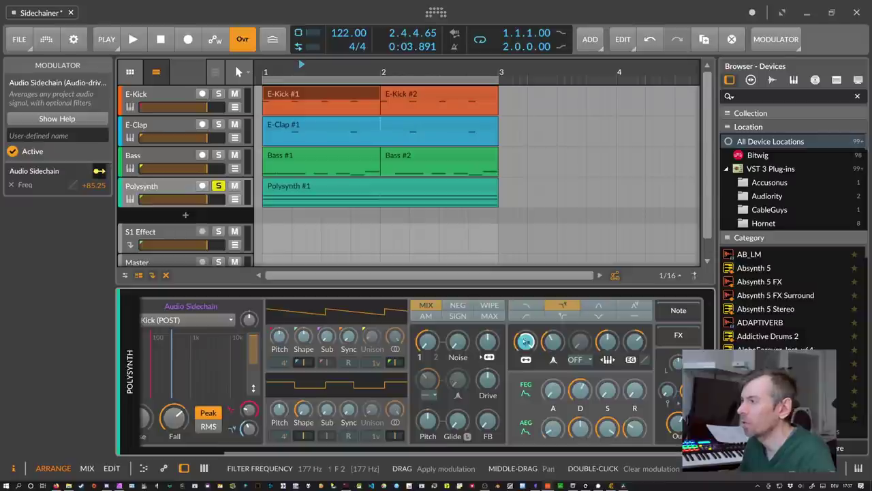
scroll(368, 361, left, 3)
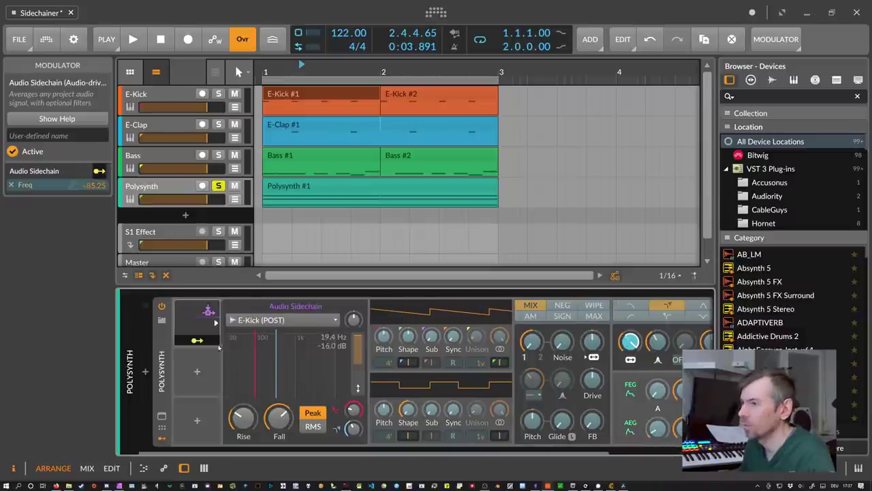
Solo the E-Kick track as well and audition it together with the modulated Polysynth.
key(space)
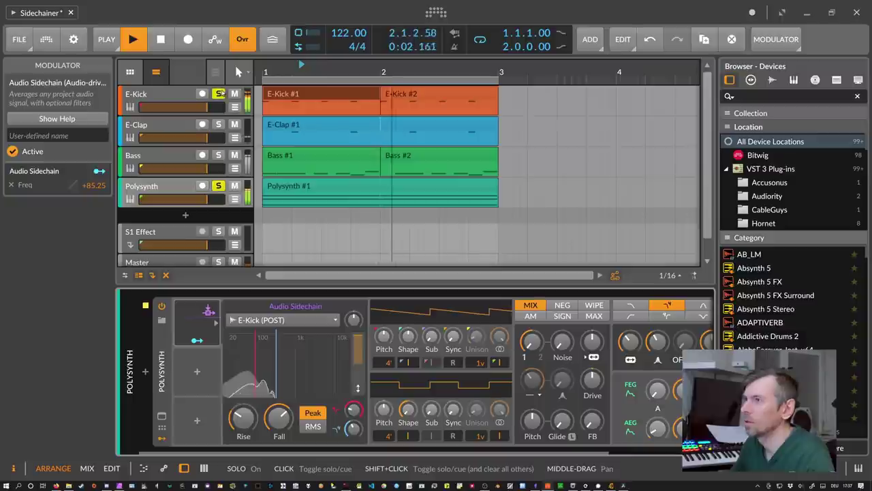
click(218, 94)
scroll(338, 453, right, 3)
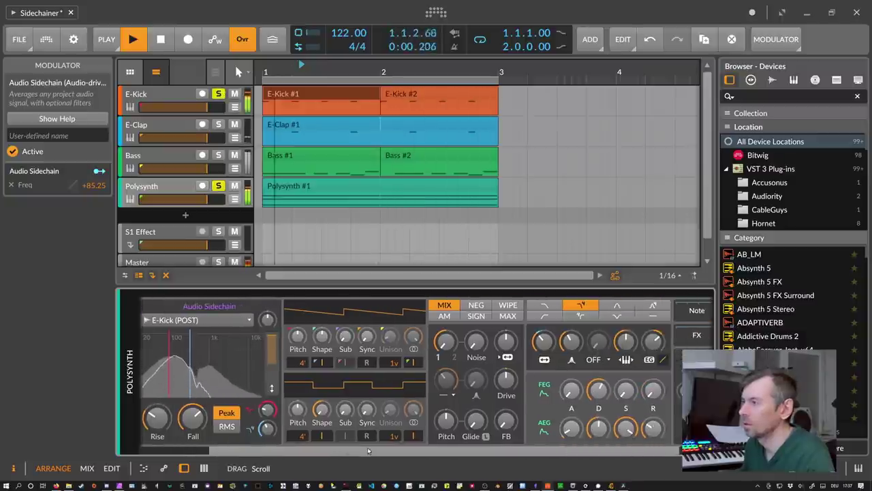
Lower the Audio Sidechain modulator's input gain to -7.4 dB while auditioning the Polysynth with the kick.
scroll(337, 453, left, 2)
mouse_move(258, 418)
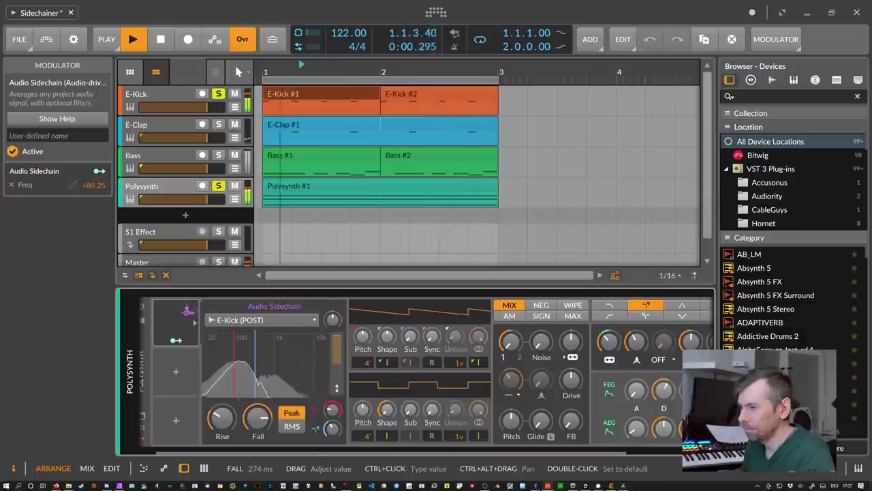
key(space)
mouse_move(332, 319)
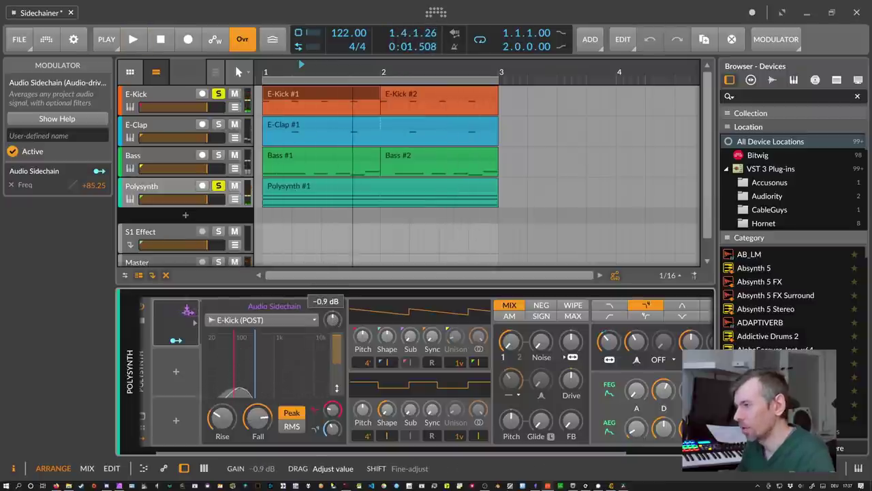
key(space)
mouse_move(332, 319)
mouse_down()
mouse_move(332, 336)
mouse_move(332, 325)
mouse_up()
key(space)
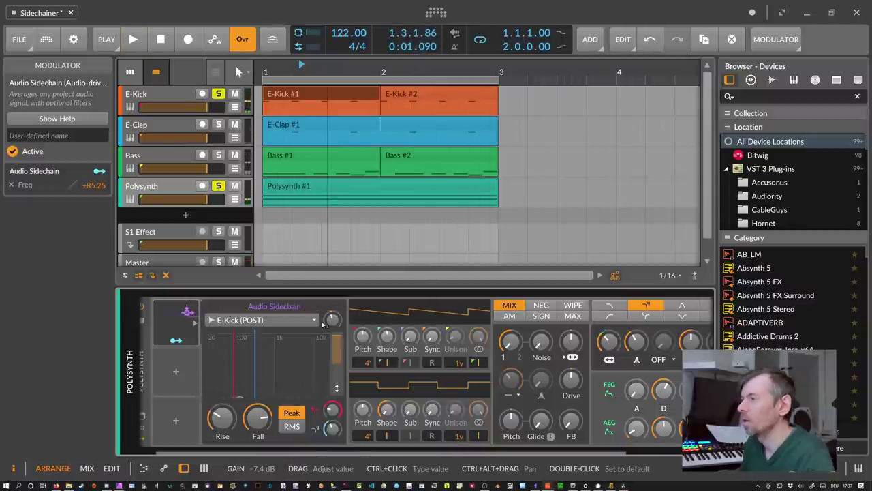
Insert a Delay-1 device after the Polysynth in the device chain.
scroll(625, 379, right, 3)
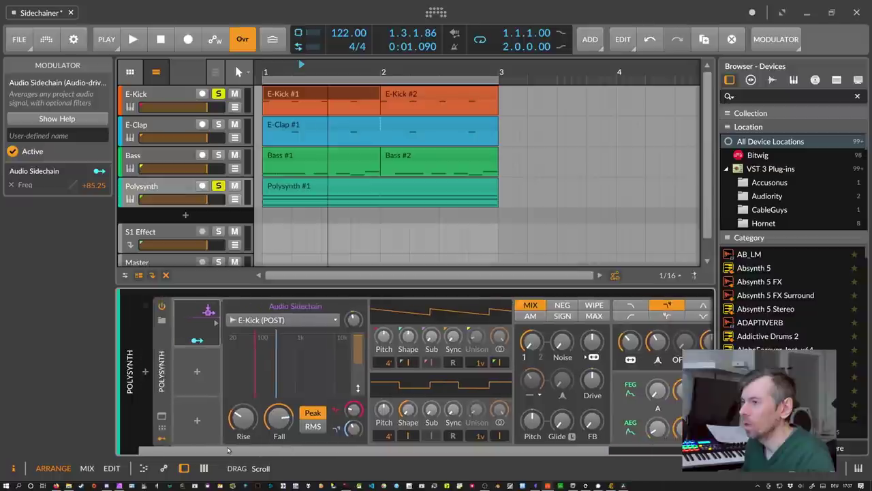
click(679, 377)
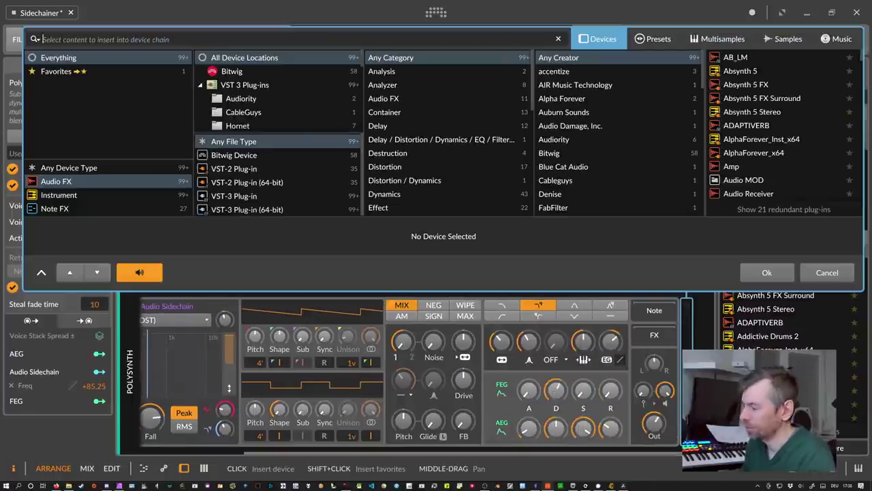
text(delay)
key(Down)
key(Up)
key(Return)
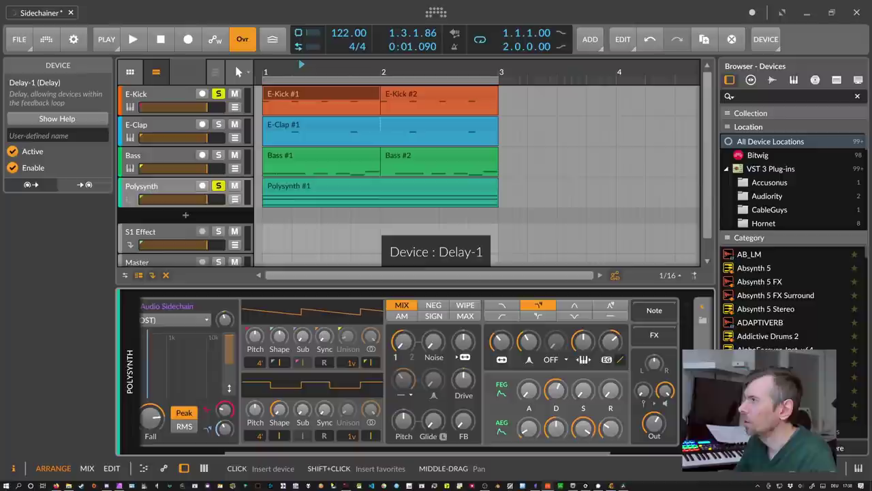
scroll(591, 399, right, 3)
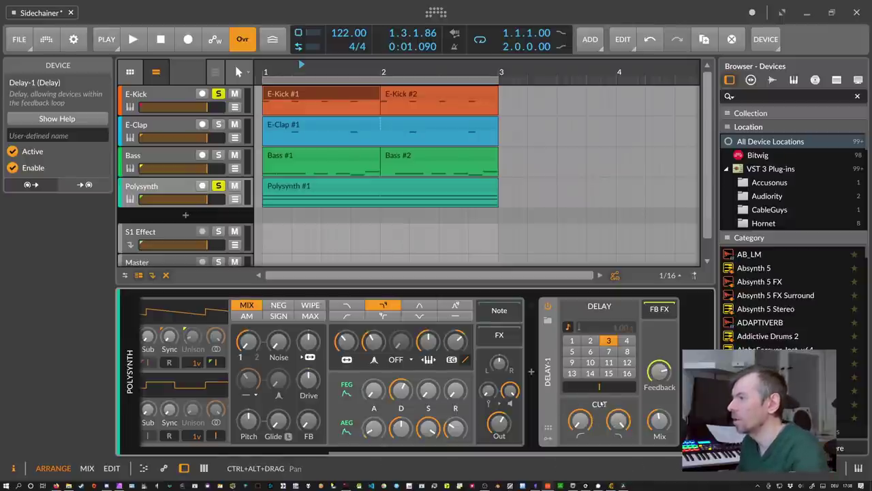
Set Delay-1 to no feedback, full mix and a delay of 2 beat units, and audition the result.
click(659, 373)
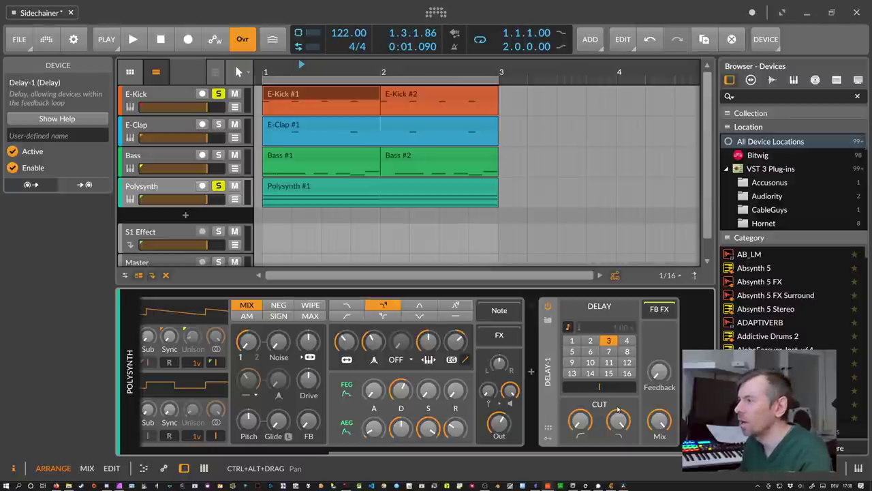
click(585, 345)
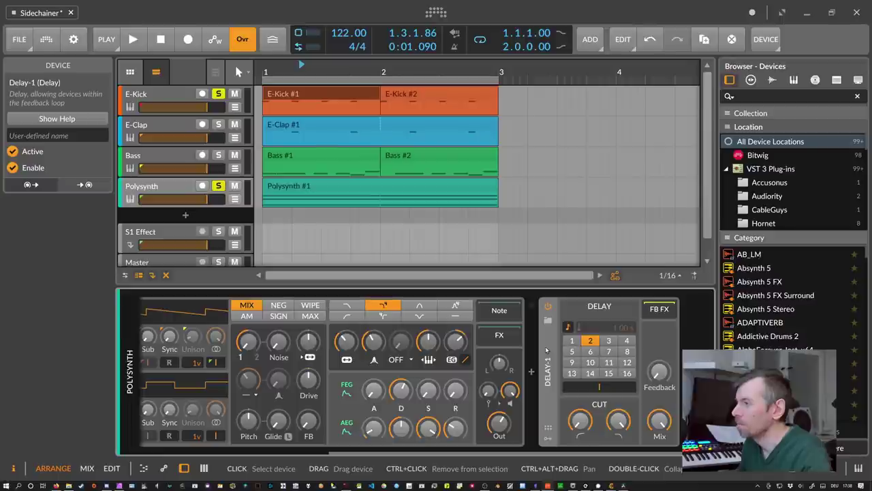
key(space)
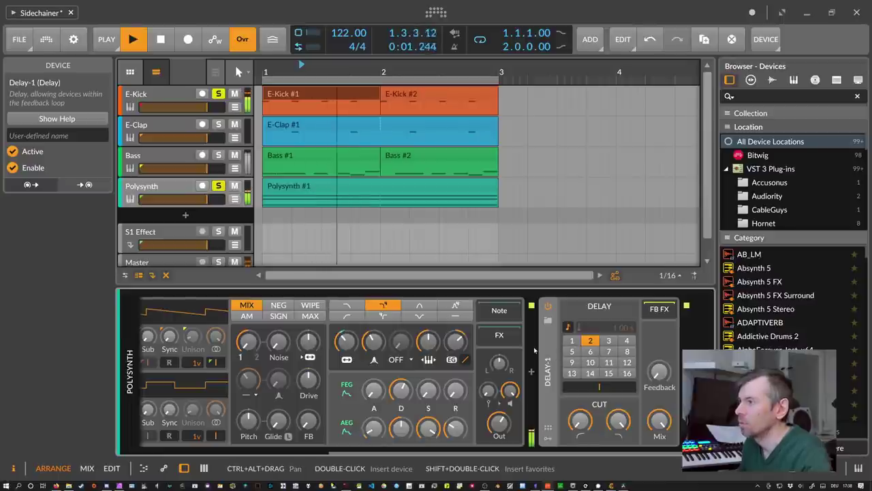
key(space)
Bypass Delay-1, audition the Polysynth and kick without it, and switch the delay back on.
click(547, 307)
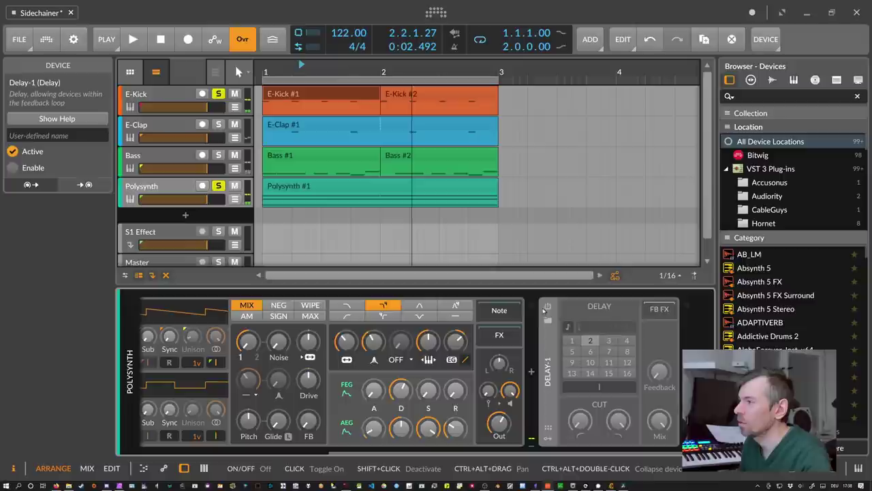
key(space)
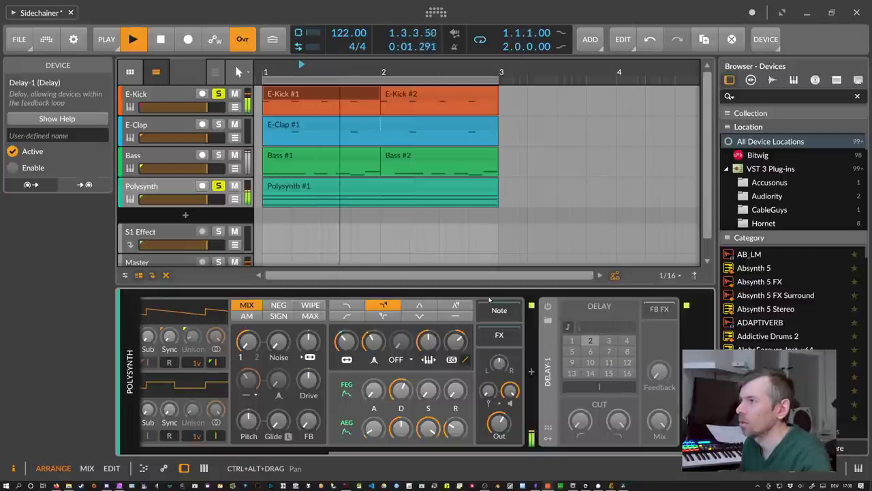
key(space)
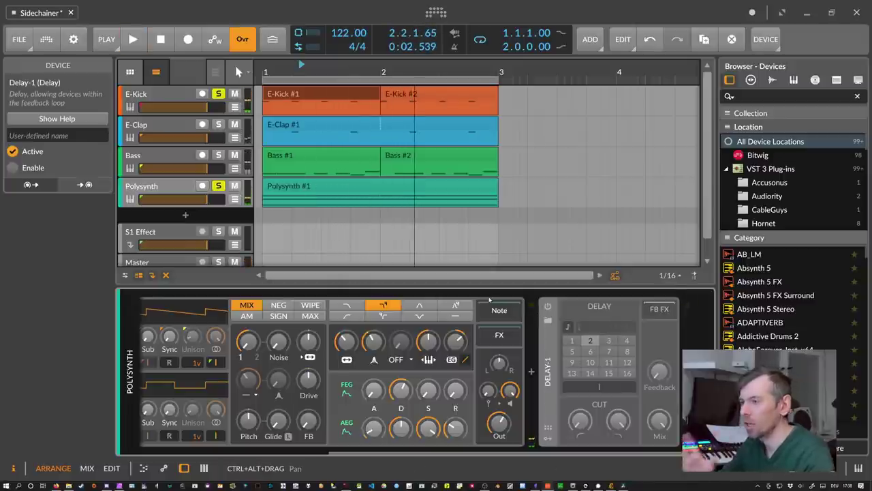
key(space)
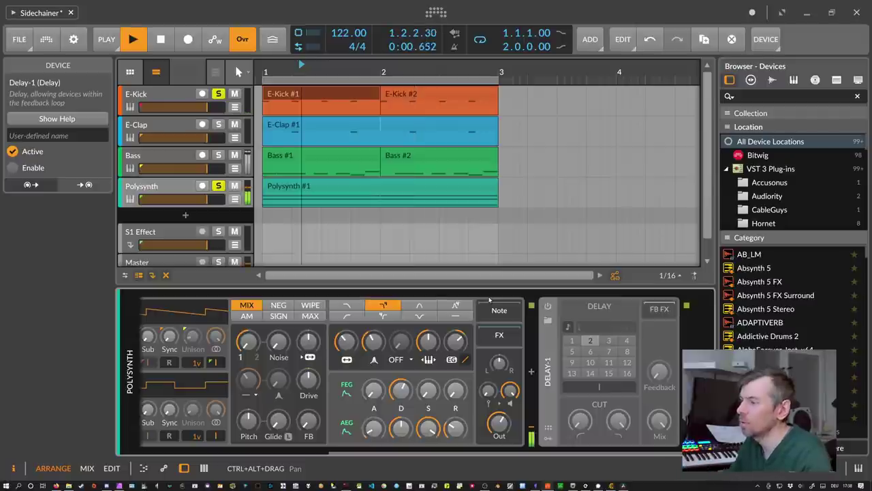
key(space)
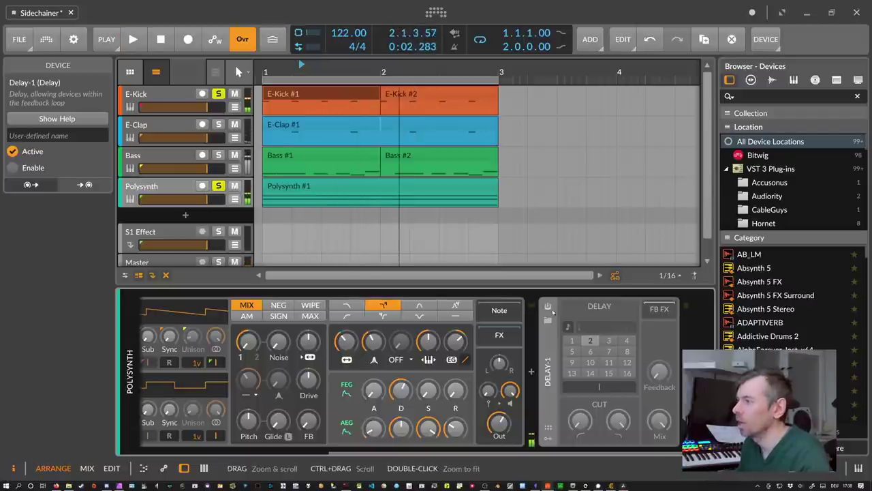
click(548, 306)
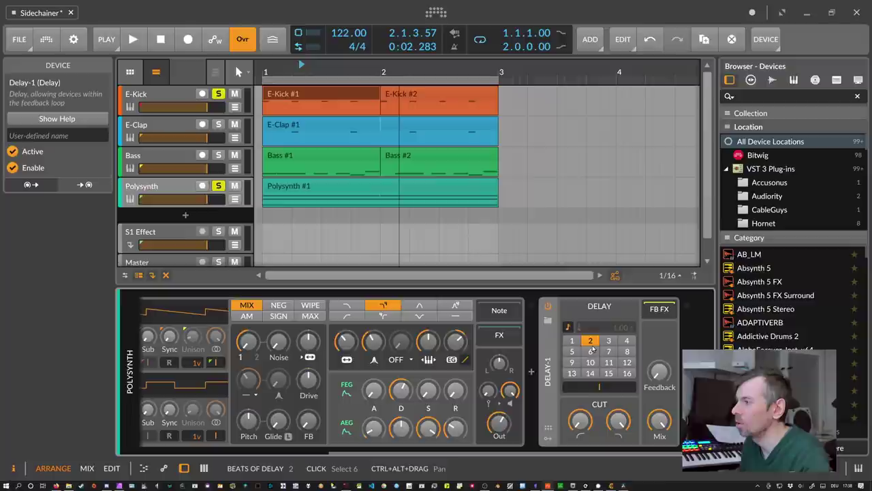
Compare a delay of 3 with 2, keep 2, and unsolo Polysynth and E-Kick to hear the full mix.
key(space)
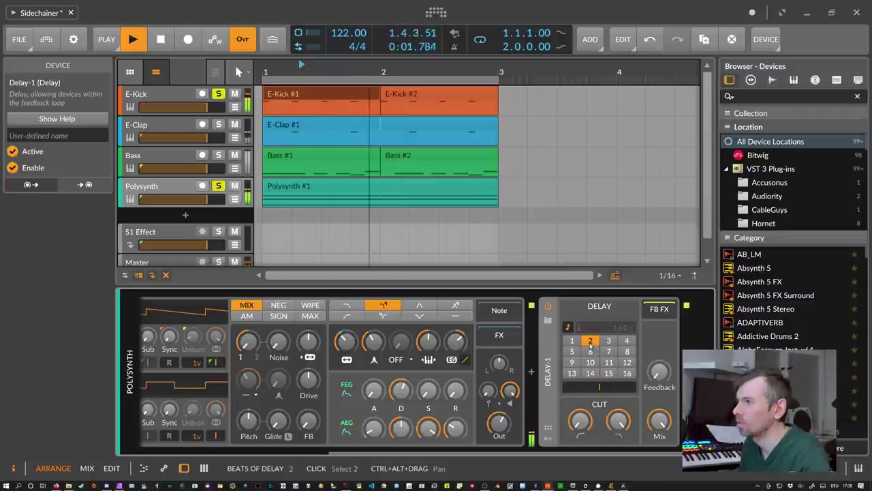
click(608, 342)
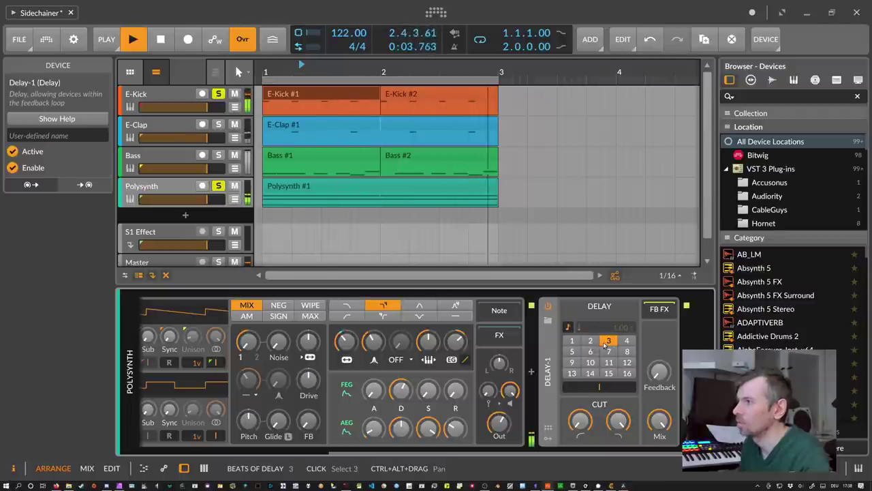
click(590, 341)
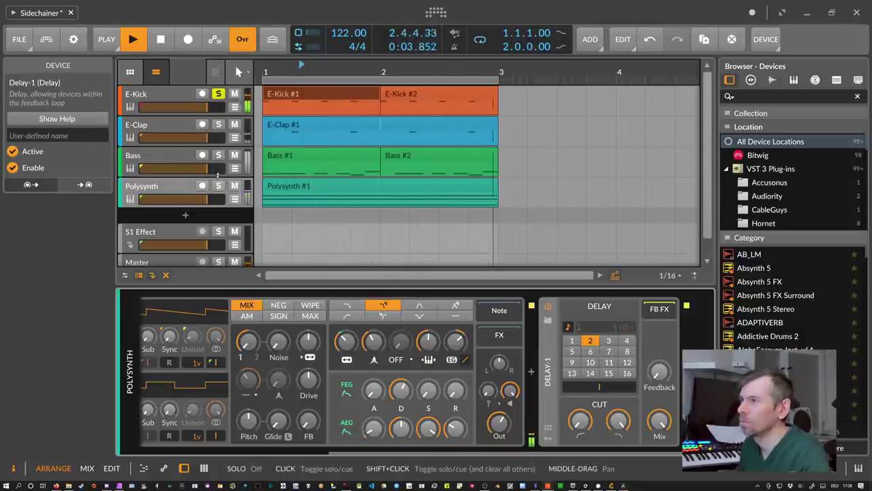
click(218, 94)
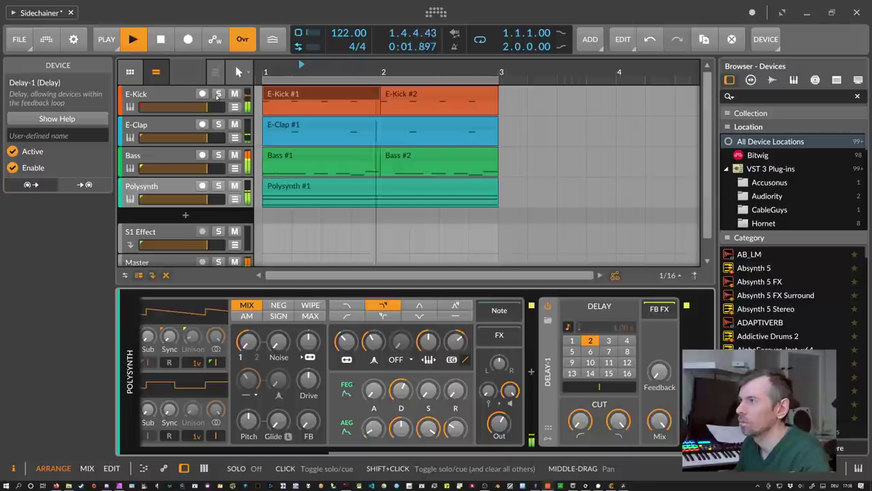
key(space)
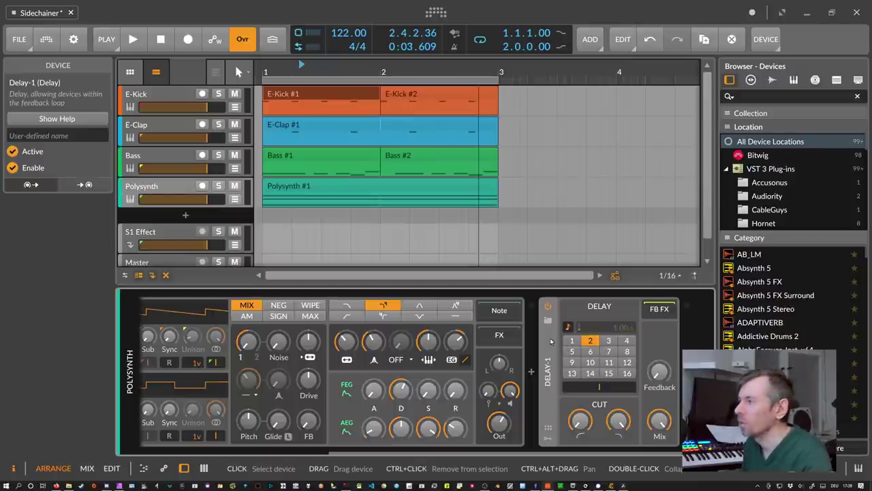
Duplicate the Polysynth's Audio Sidechain modulator into the next slot and set the copy's source to E-Clap (POST).
click(130, 313)
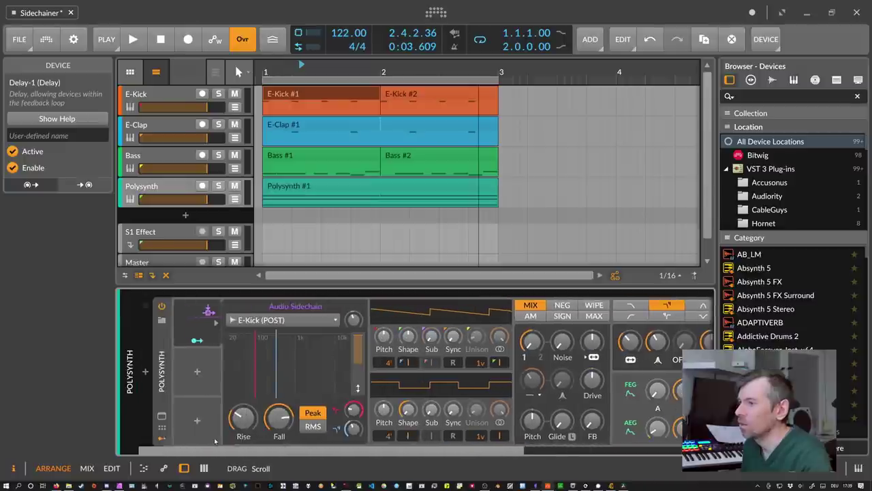
click(198, 332)
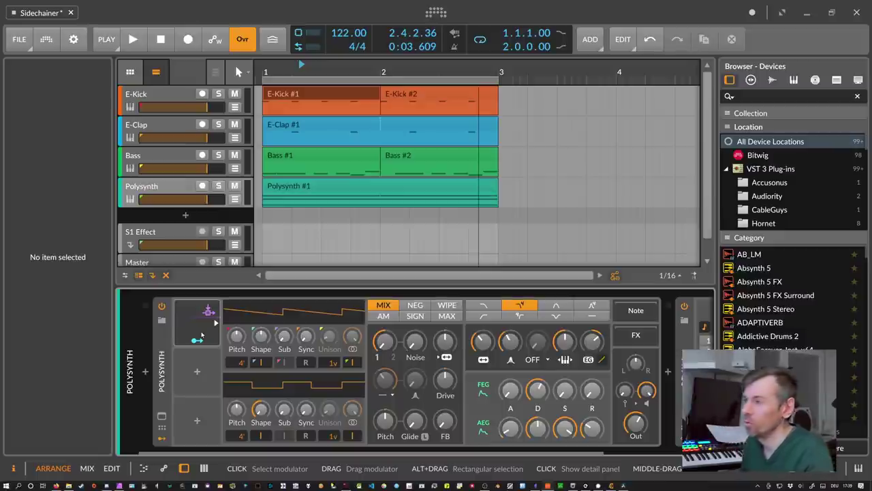
drag(201, 334, 197, 365)
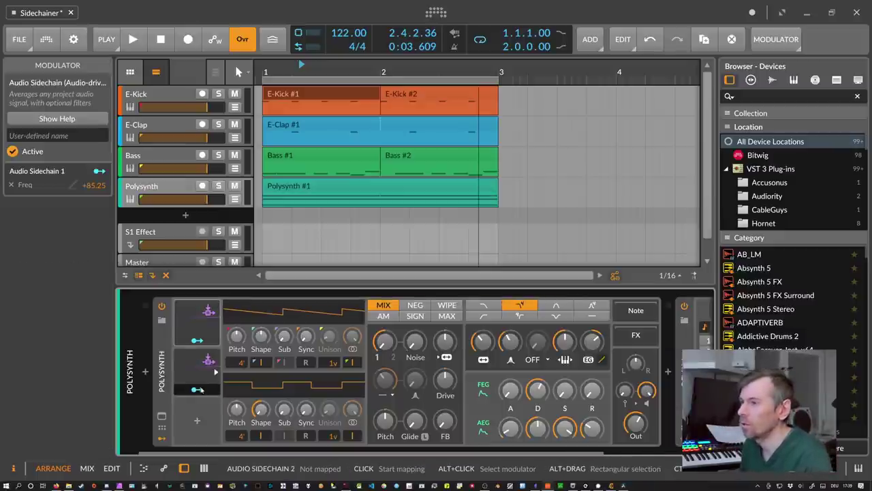
click(201, 361)
click(271, 320)
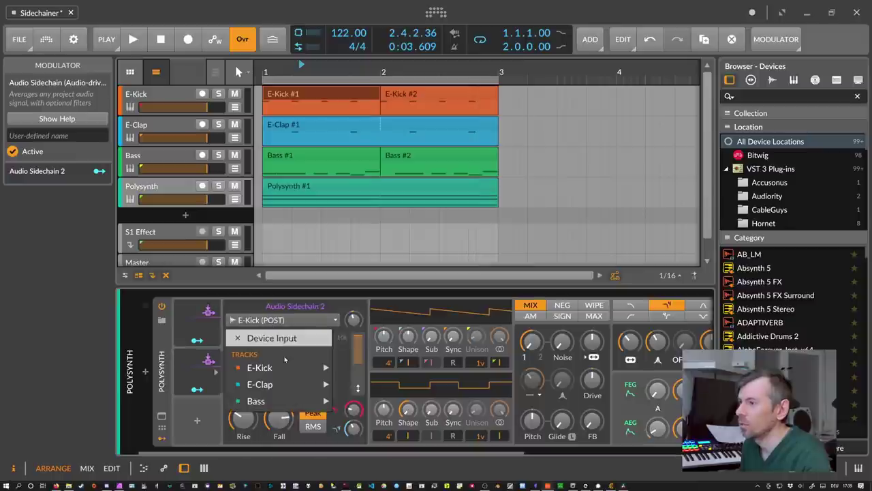
mouse_move(292, 383)
click(361, 400)
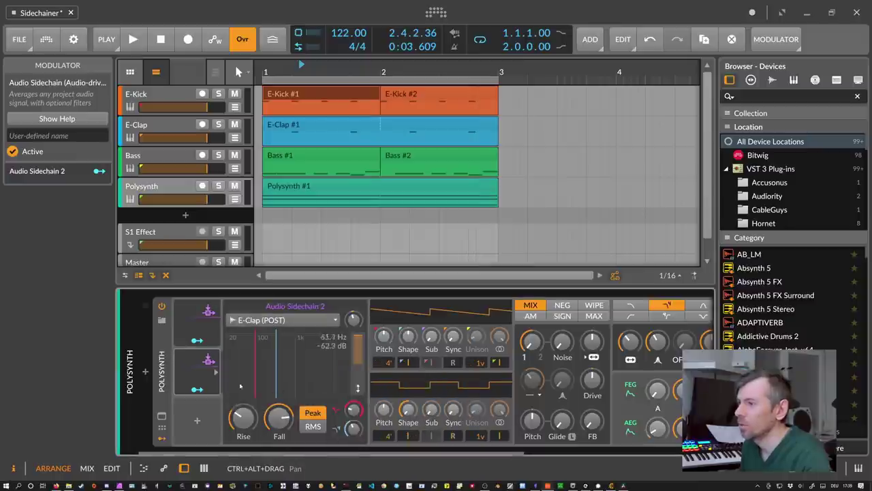
Map Audio Sidechain 2 to the Polysynth's filter FM by +10.80 and oscillator 1 sync by +6.000.
drag(231, 451, 291, 452)
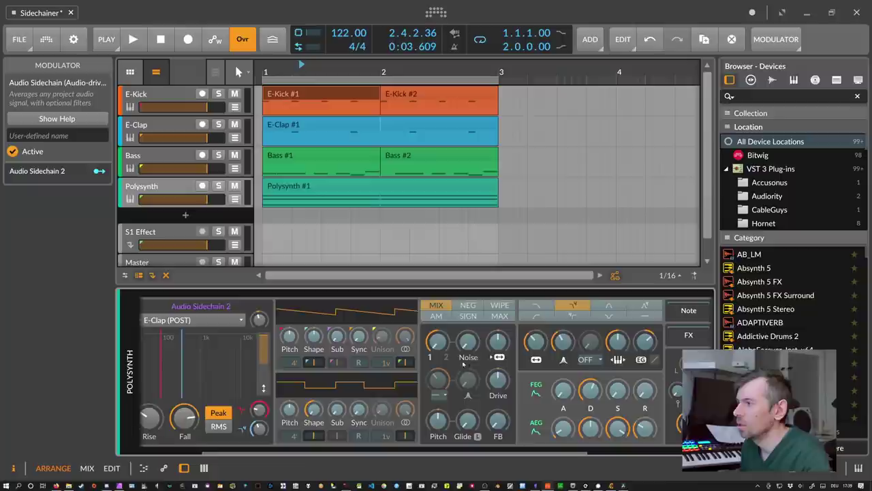
drag(498, 341, 499, 326)
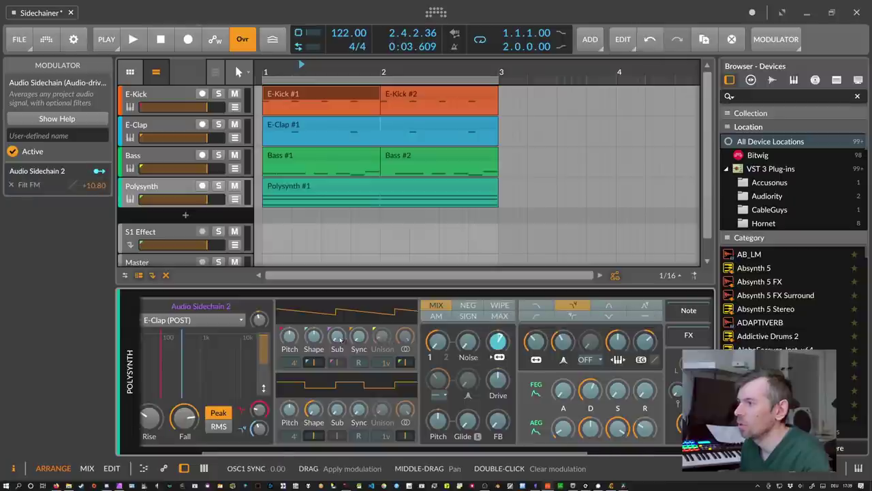
drag(359, 336, 359, 324)
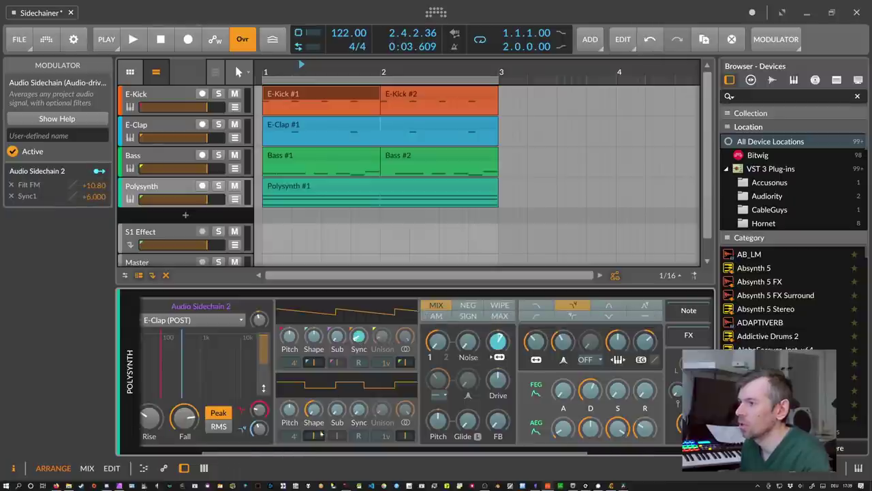
click(100, 171)
Raise Audio Sidechain 2's low-cut and high-cut frequencies and its input gain to follow the clap while auditioning all tracks.
scroll(271, 353, left, 5)
click(274, 321)
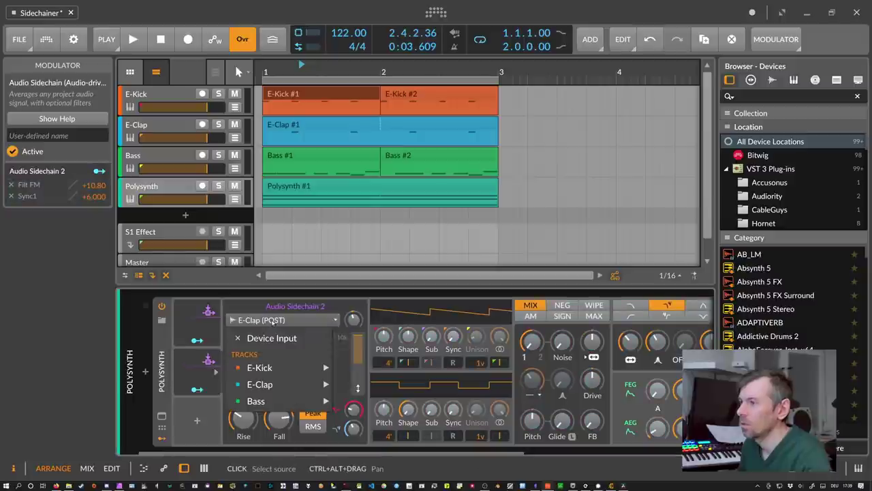
click(276, 323)
key(space)
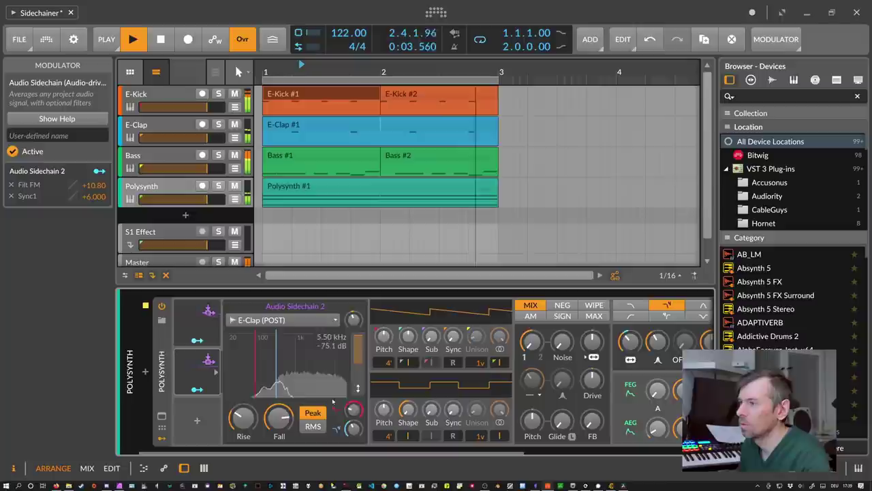
mouse_move(353, 409)
mouse_down()
mouse_move(354, 399)
mouse_move(354, 419)
mouse_move(354, 402)
mouse_up()
drag(353, 319, 353, 310)
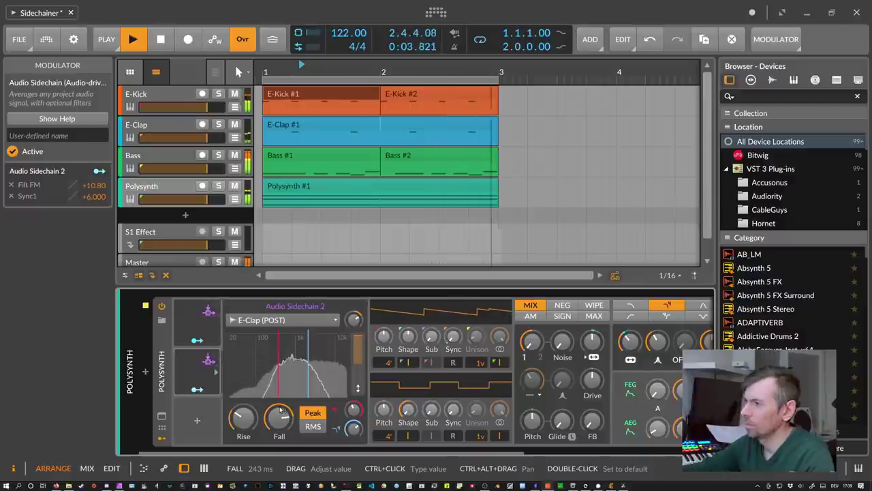
key(space)
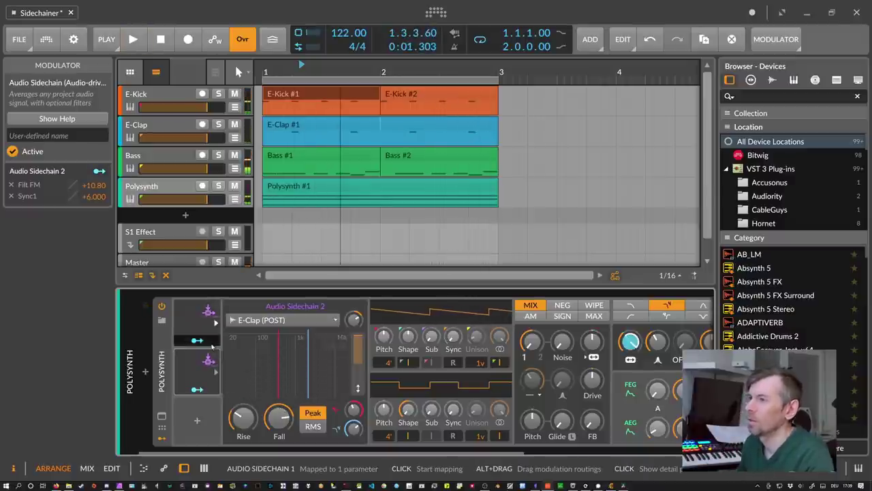